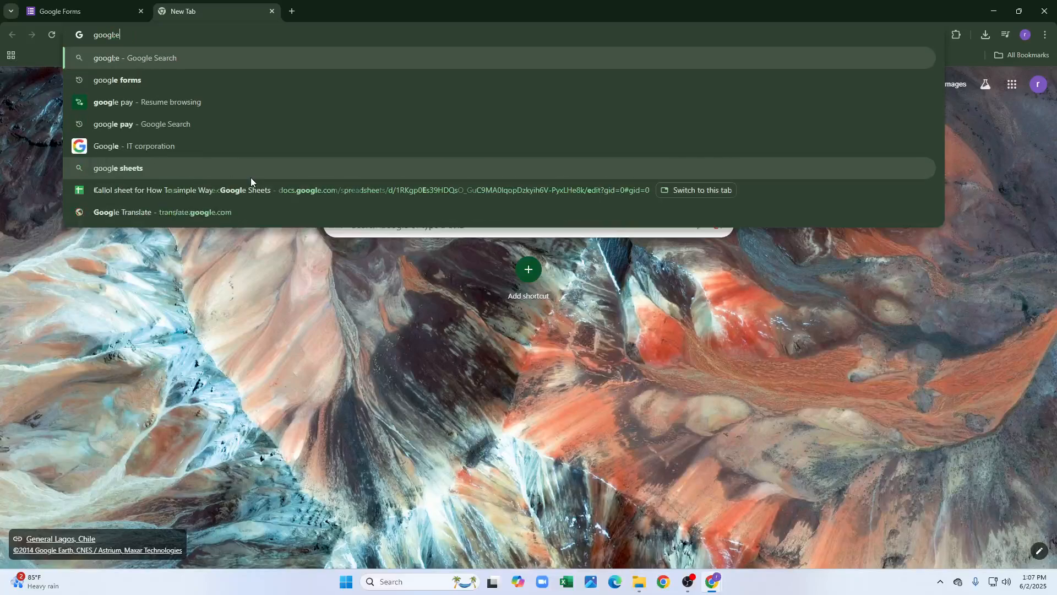
# Step: Search the web for google forms
pyautogui.write('forms')
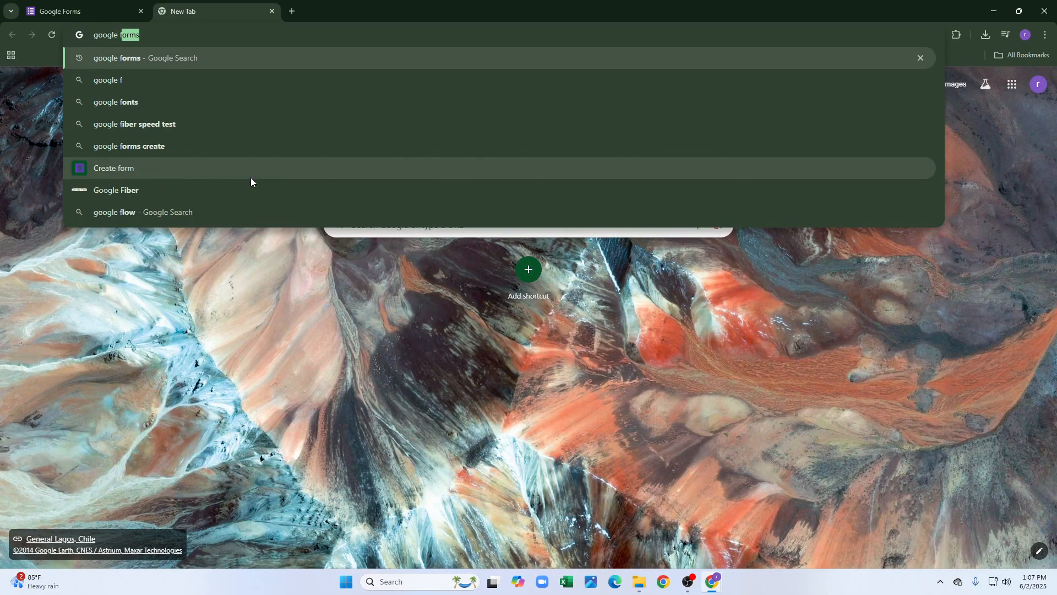
pyautogui.press('Return')
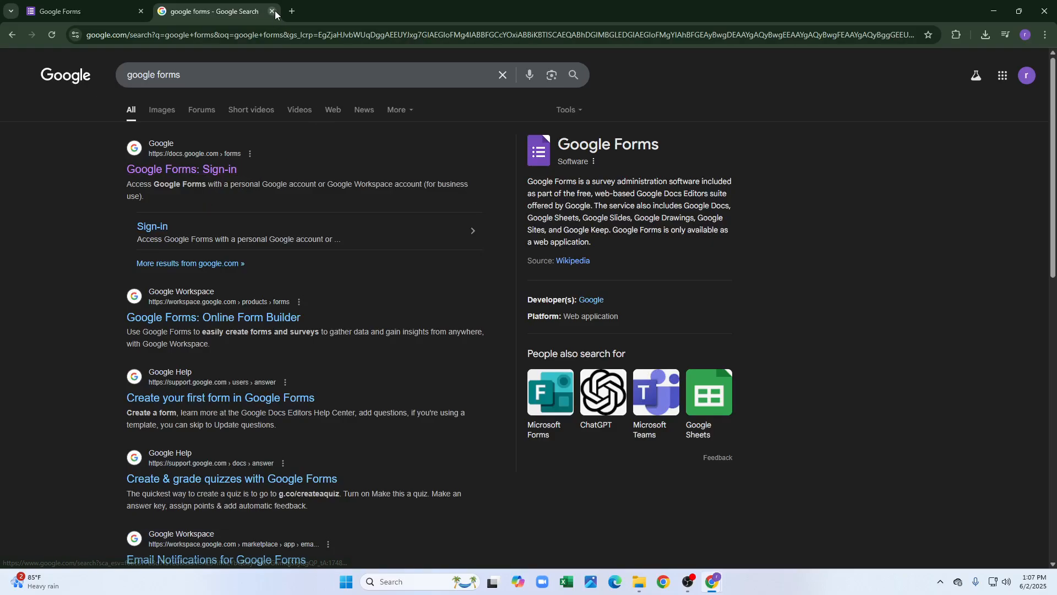
# Step: Open Google Forms from the Google apps list in a new tab, and close the extra search and Forms tabs
pyautogui.click(291, 12)
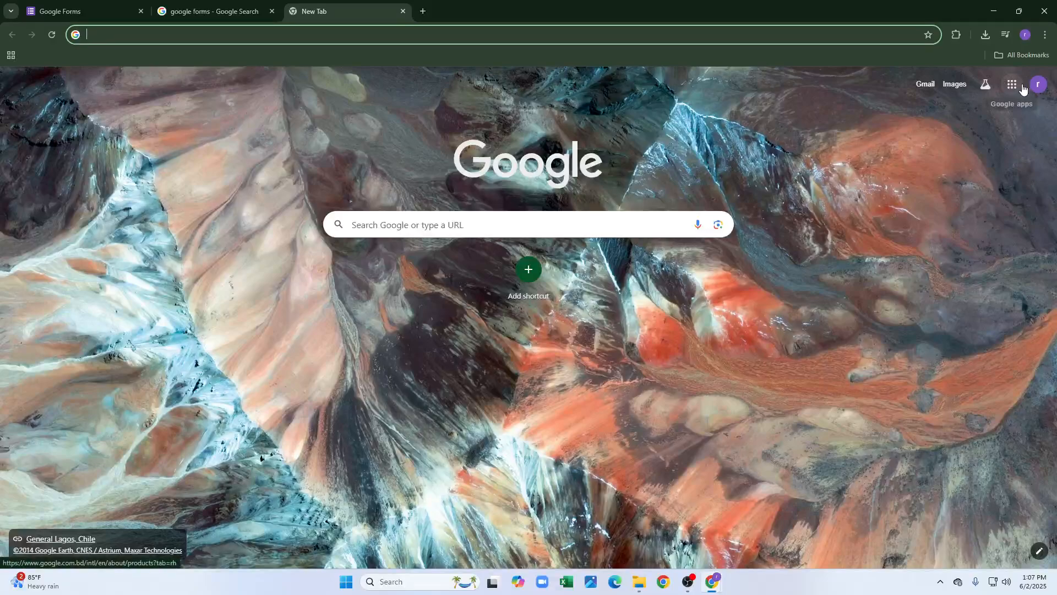
pyautogui.click(1020, 88)
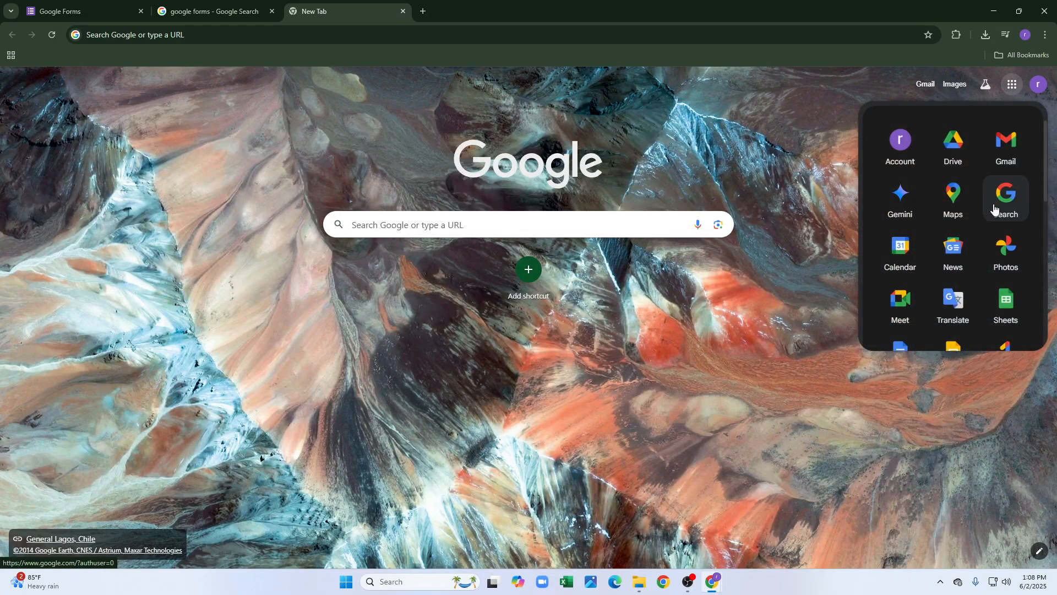
pyautogui.scroll(-4, 994, 213)
pyautogui.scroll(-4, 993, 214)
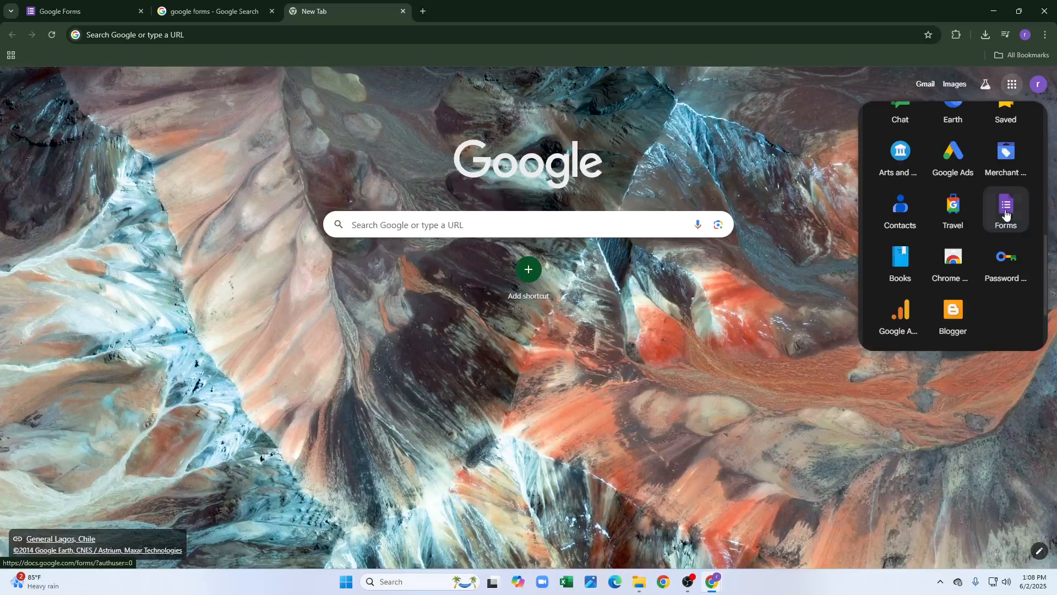
pyautogui.click(1005, 208)
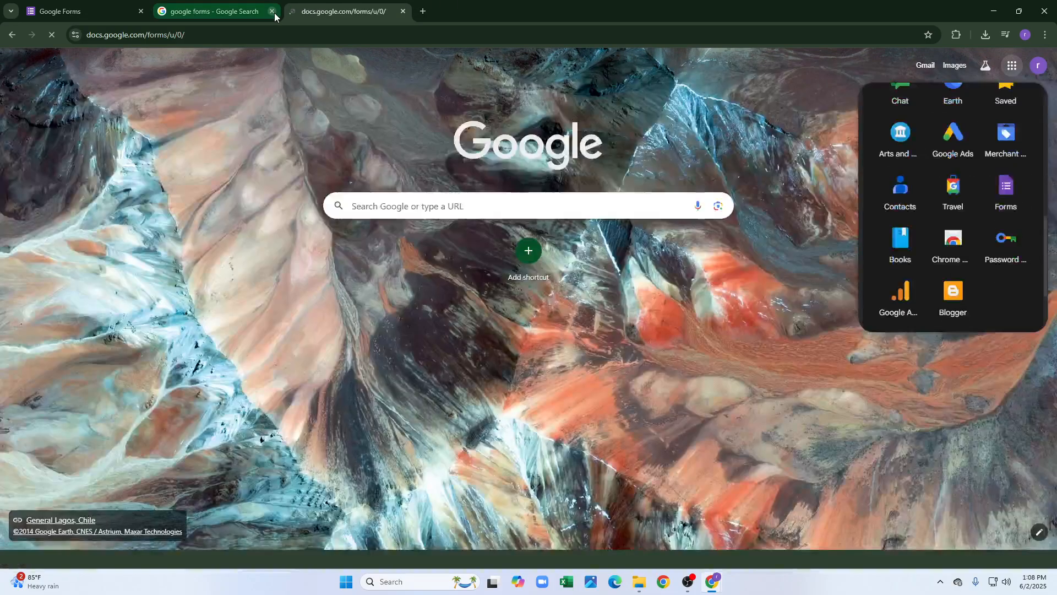
pyautogui.click(272, 12)
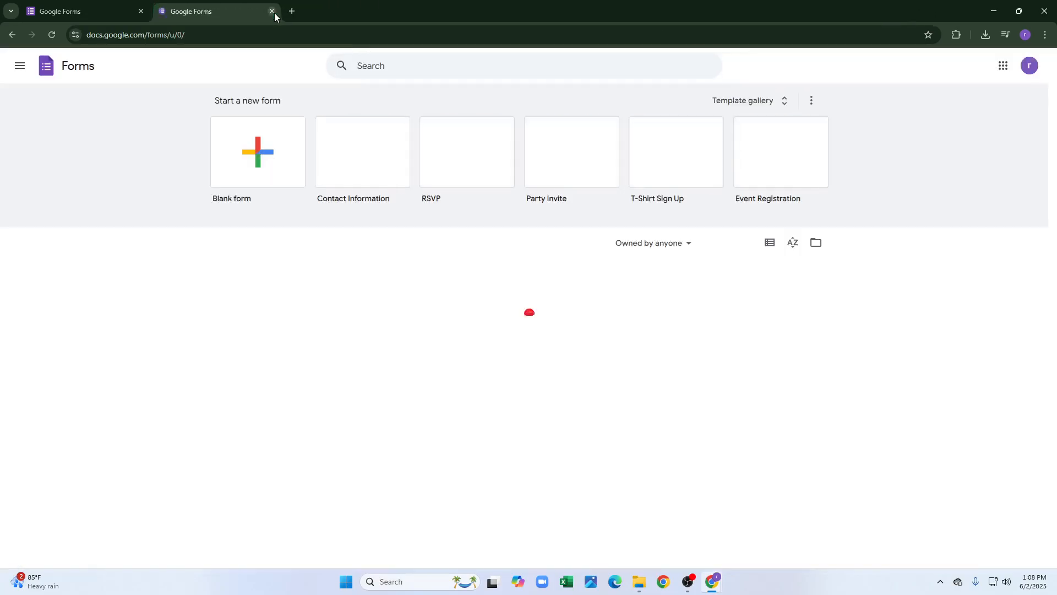
pyautogui.click(274, 12)
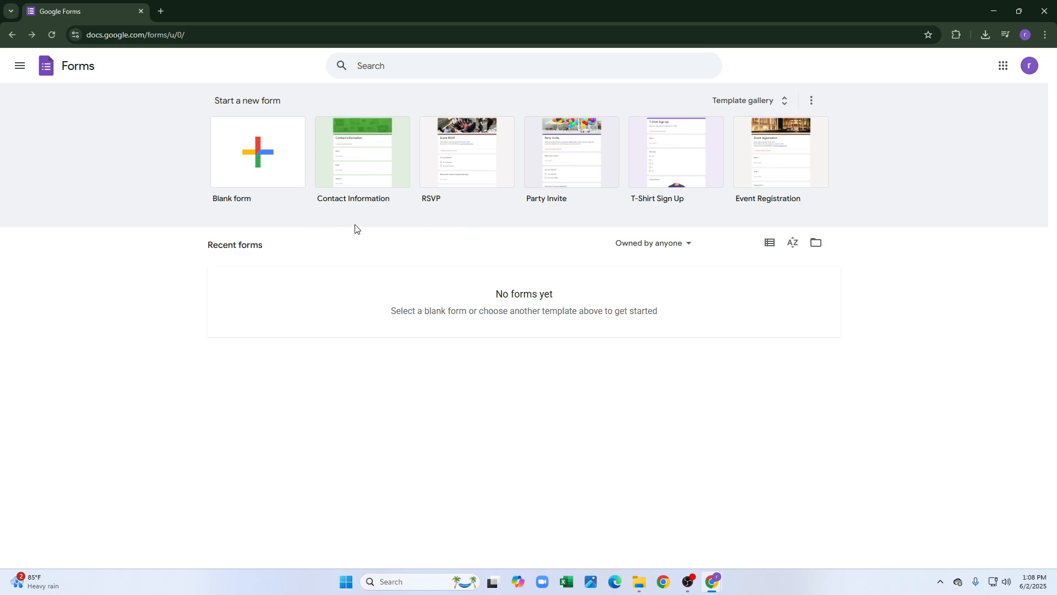
# Step: Create a blank form, dismiss the access management tip, and name the form Quostionnaire
pyautogui.click(281, 155)
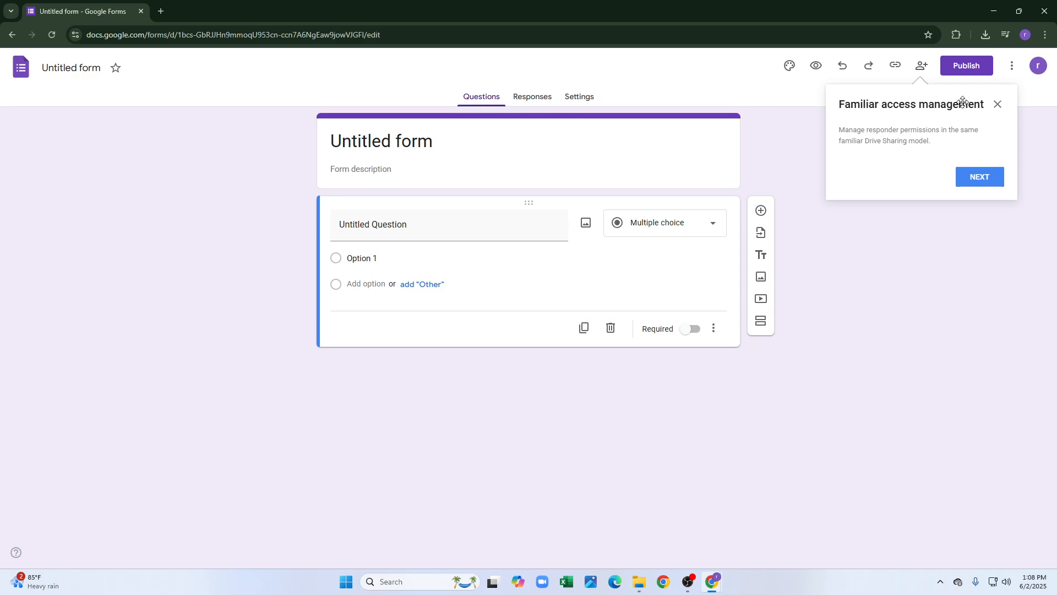
pyautogui.click(998, 105)
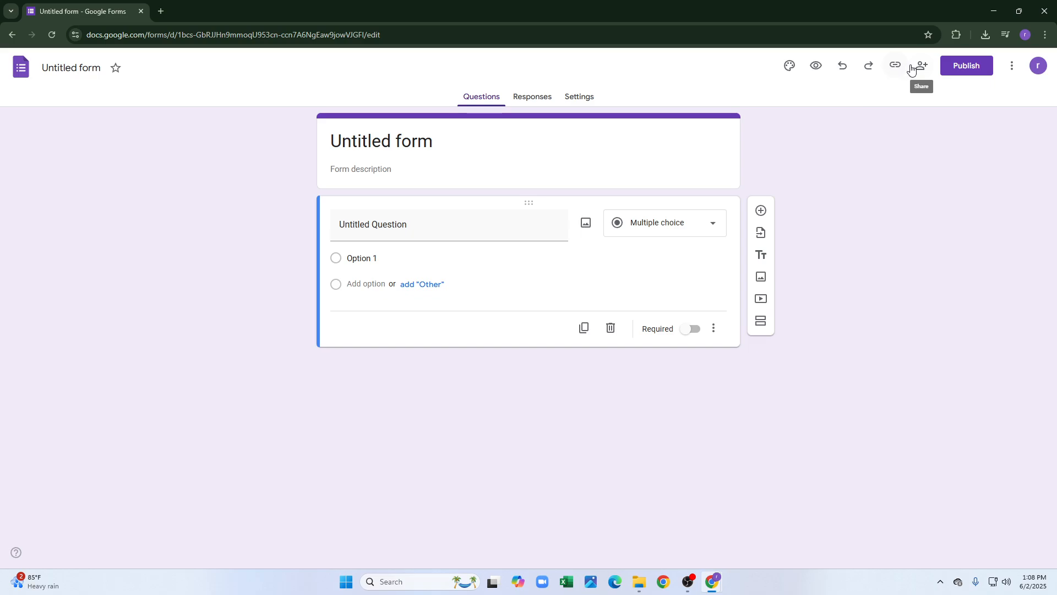
pyautogui.click(61, 68)
pyautogui.doubleClick(62, 68)
pyautogui.tripleClick(62, 67)
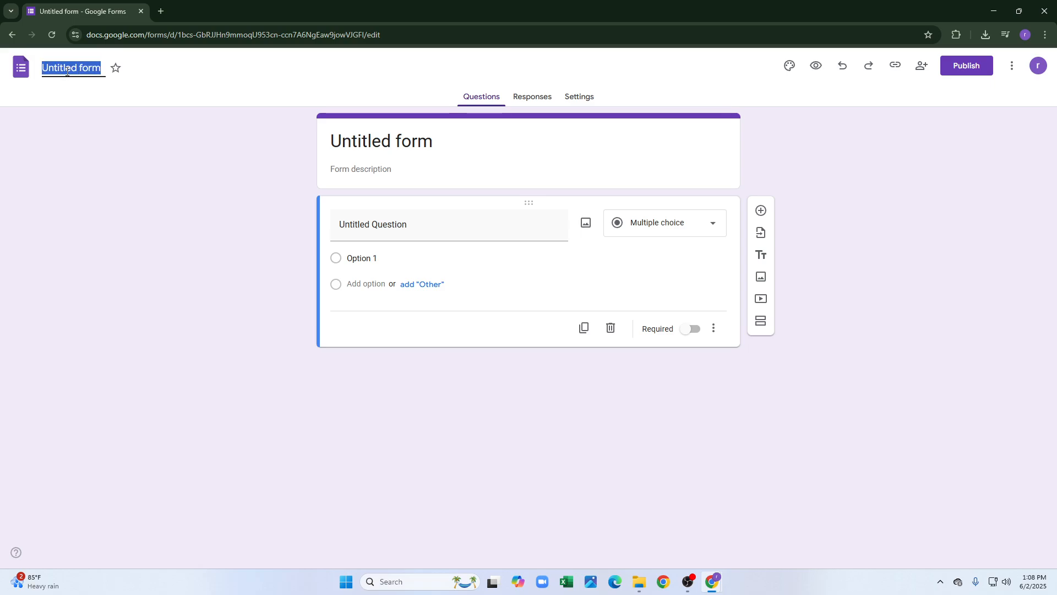
pyautogui.write('Q')
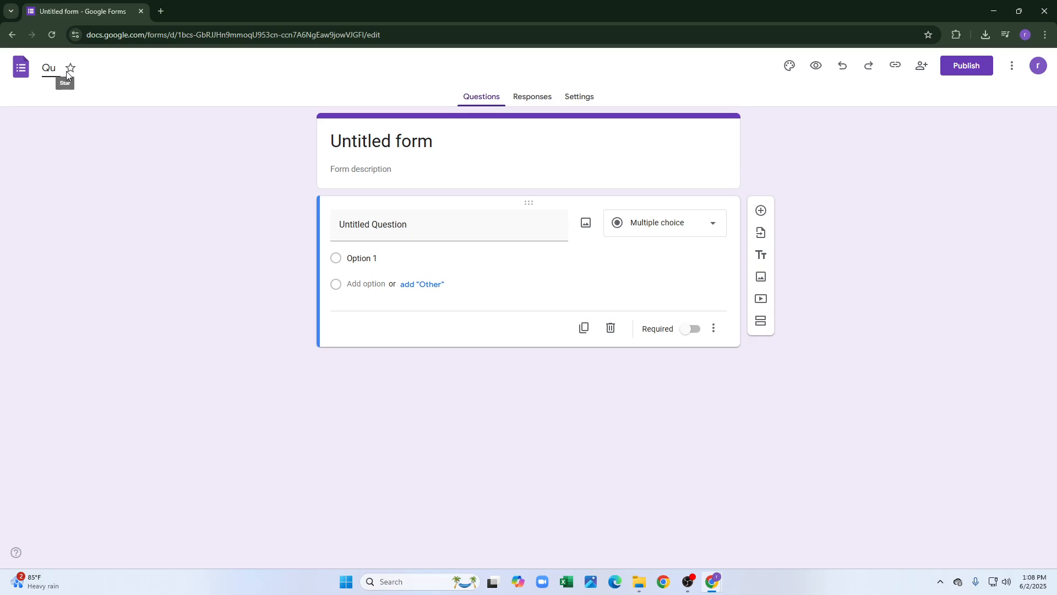
pyautogui.write('uostionnaire')
pyautogui.click(256, 183)
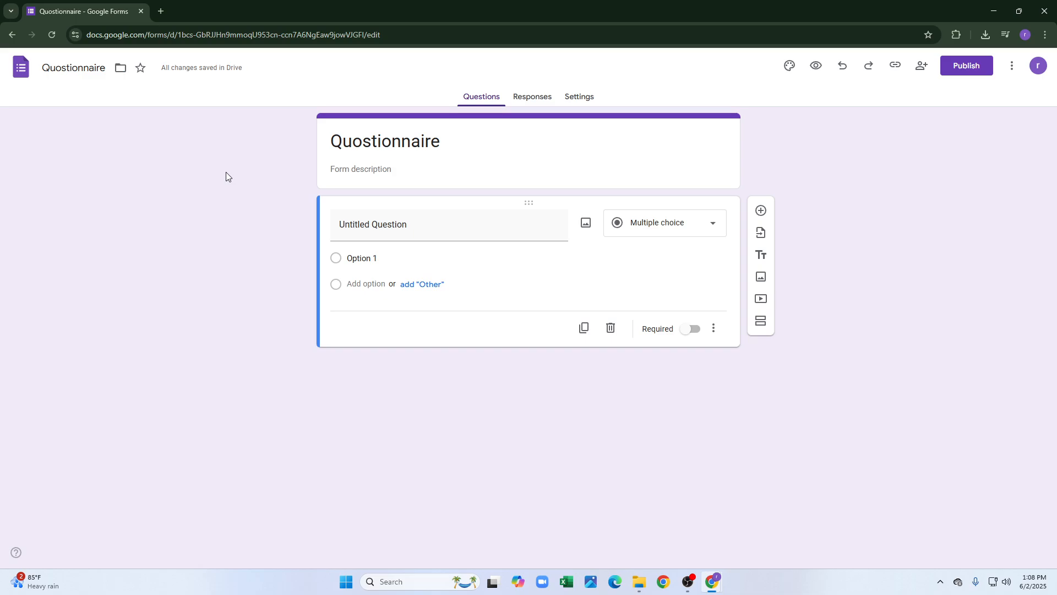
pyautogui.click(462, 138)
pyautogui.click(418, 191)
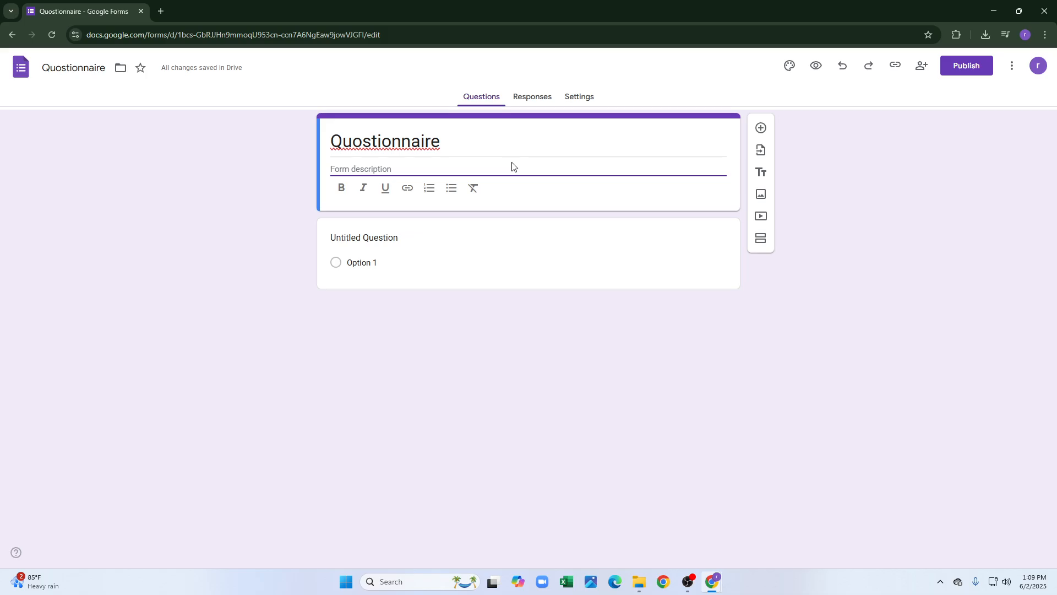
# Step: Open chatgpt.com in a new tab and send the prompt "demo questionnarie to make in google form"
pyautogui.click(160, 8)
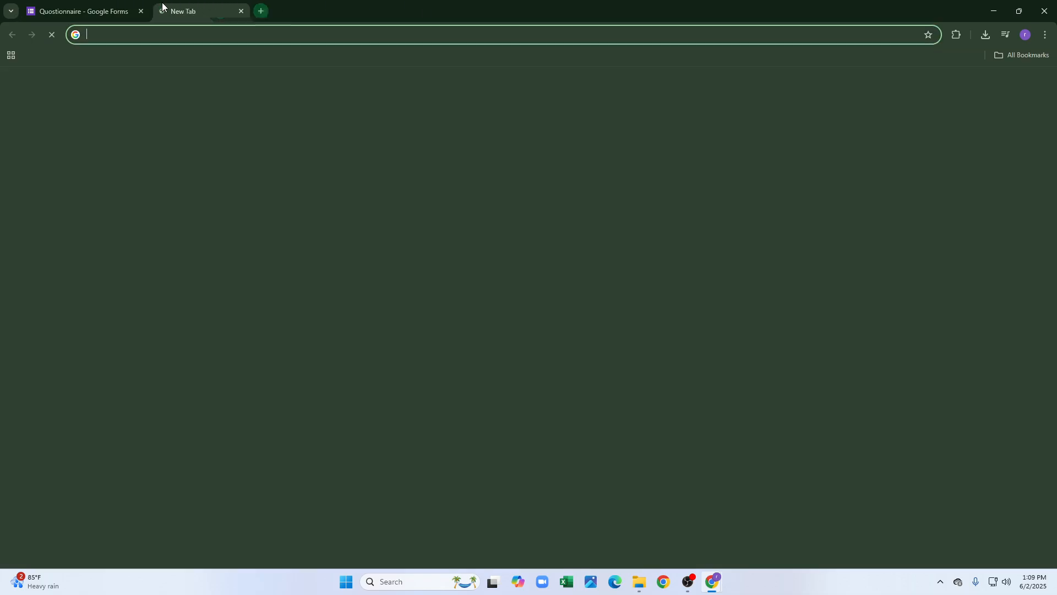
pyautogui.write('chatgpt.com')
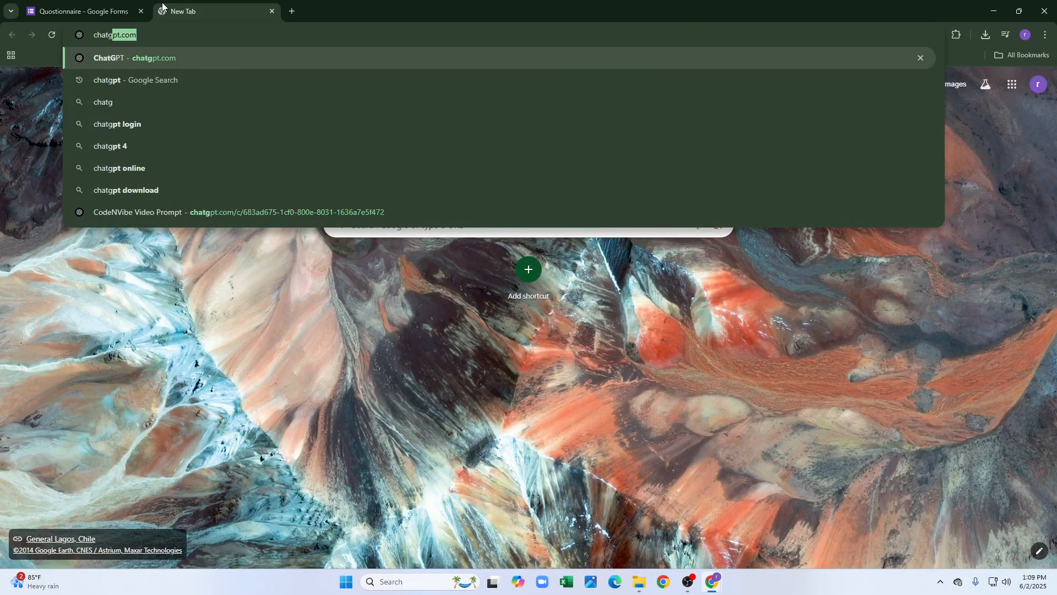
pyautogui.press('Return')
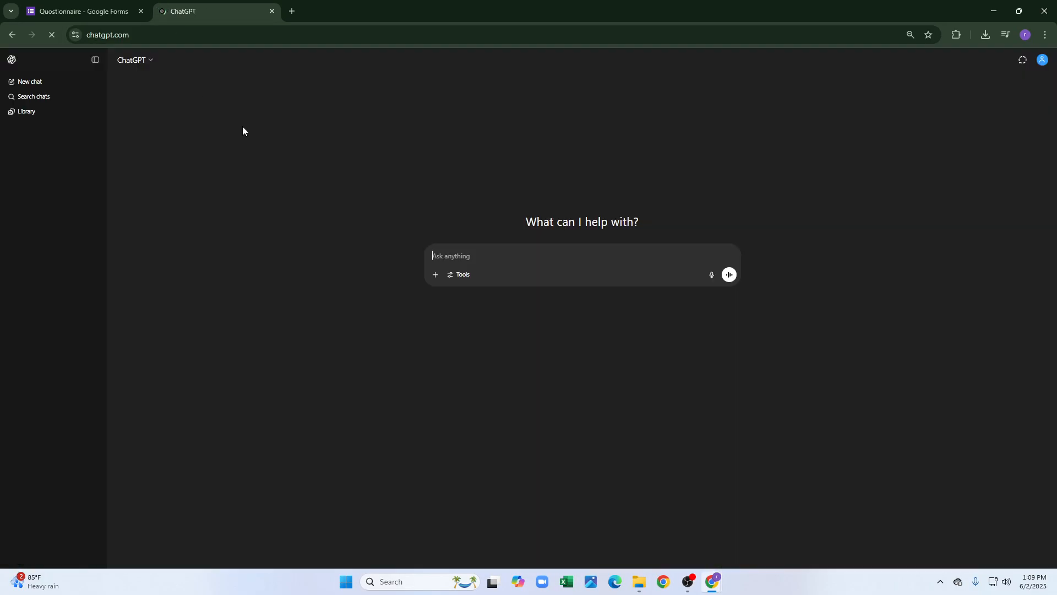
pyautogui.write('dem')
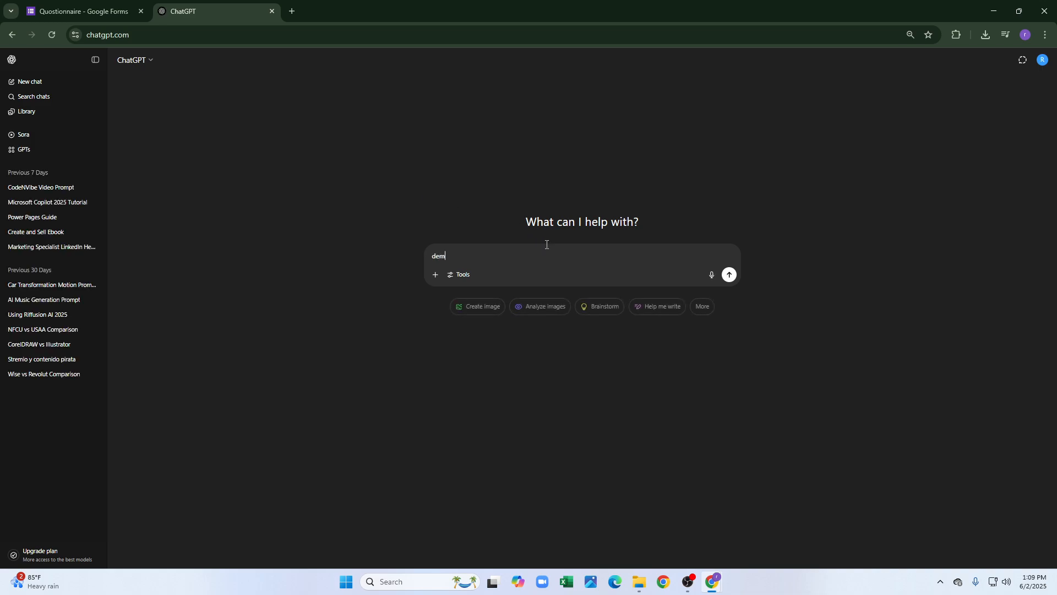
pyautogui.write('o c')
pyautogui.press('BackSpace')
pyautogui.write('q')
pyautogui.press('Return')
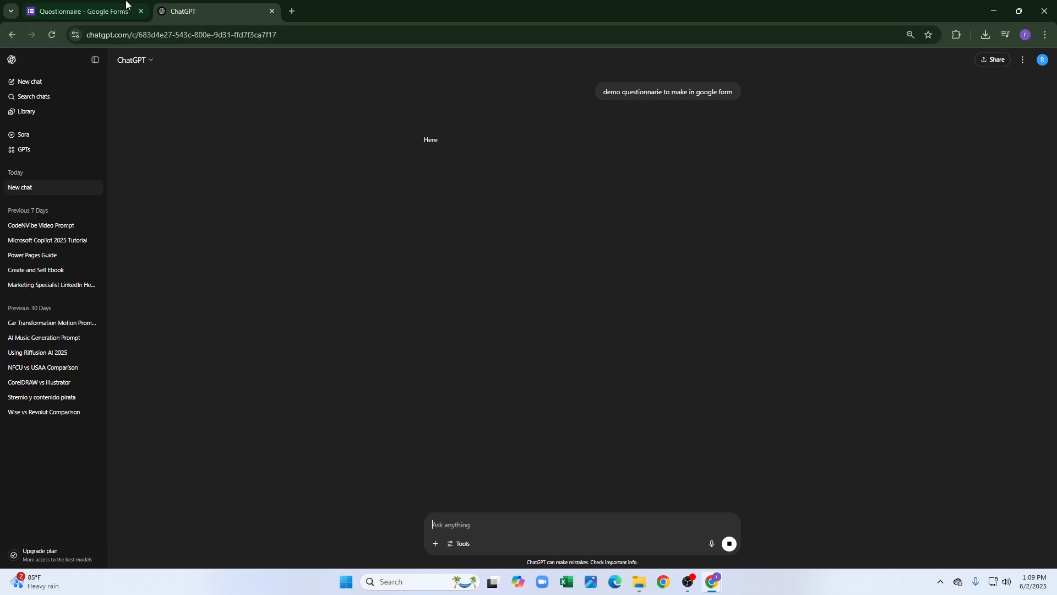
# Step: Copy the "General Feedback Survey" title from the ChatGPT answer into the Google Forms form description, without its quotation marks
pyautogui.click(106, 3)
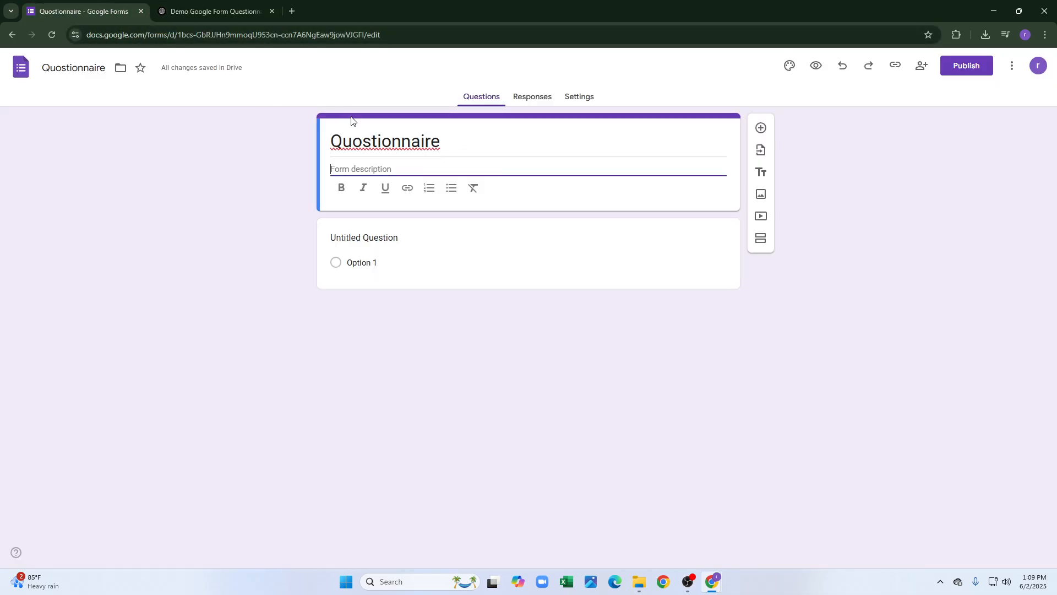
pyautogui.click(255, 13)
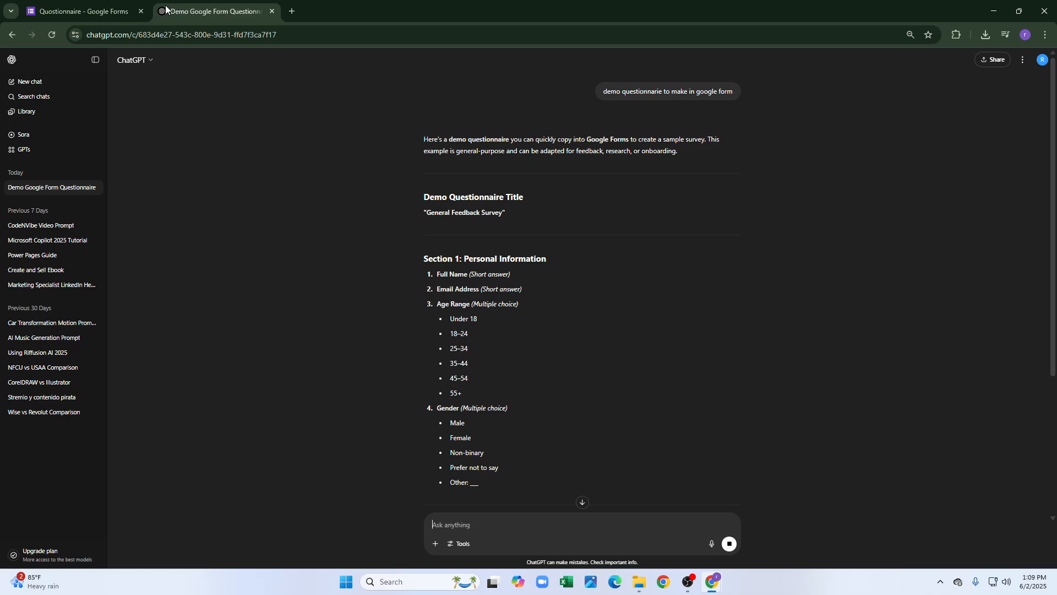
pyautogui.scroll(-1, 581, 307)
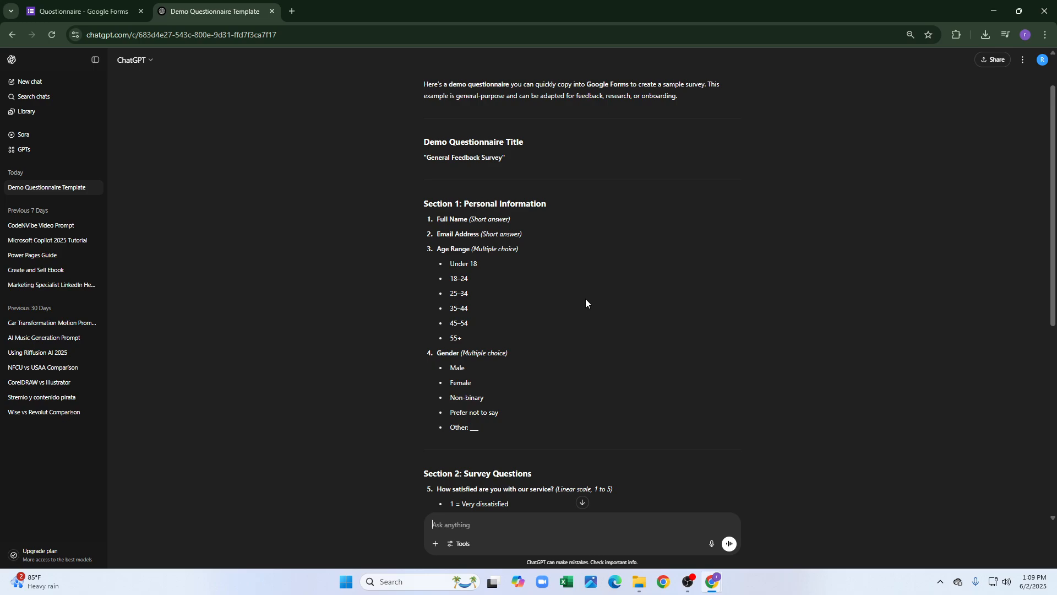
pyautogui.scroll(-1, 587, 264)
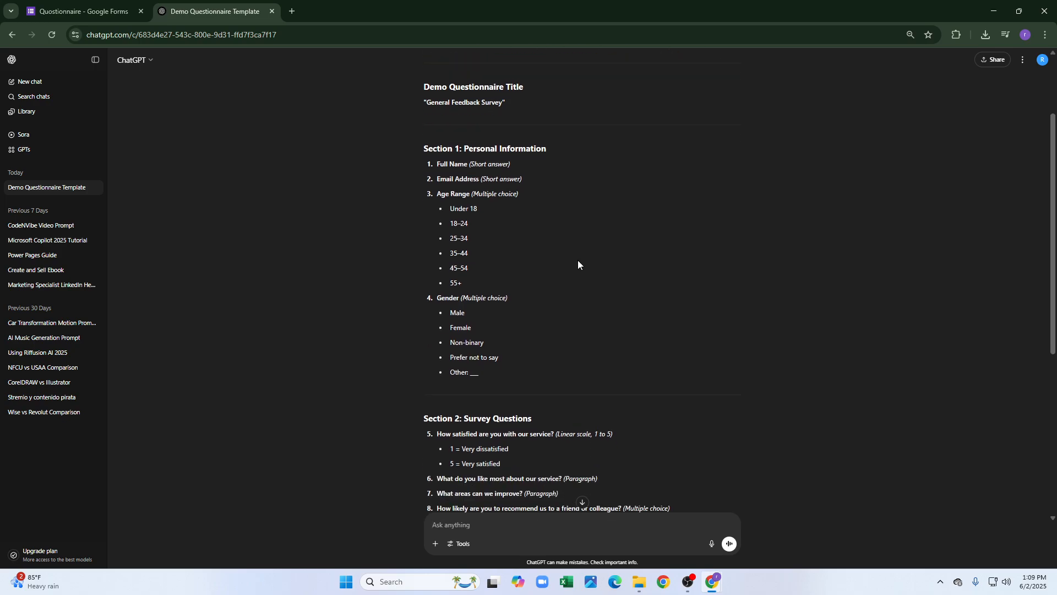
pyautogui.scroll(2, 579, 265)
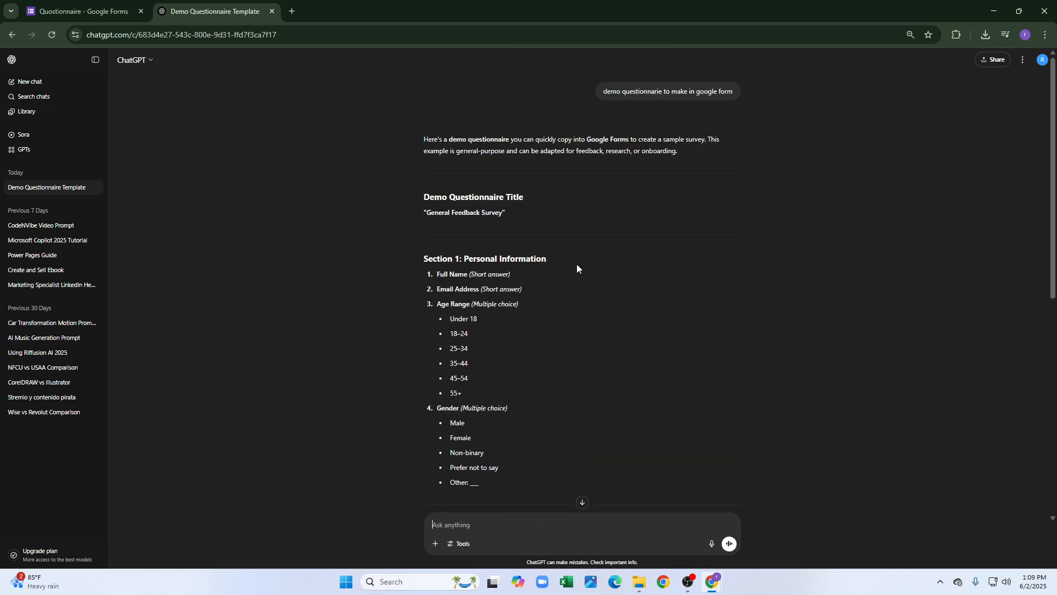
pyautogui.tripleClick(435, 212)
pyautogui.hotkey('ctrl', 'c')
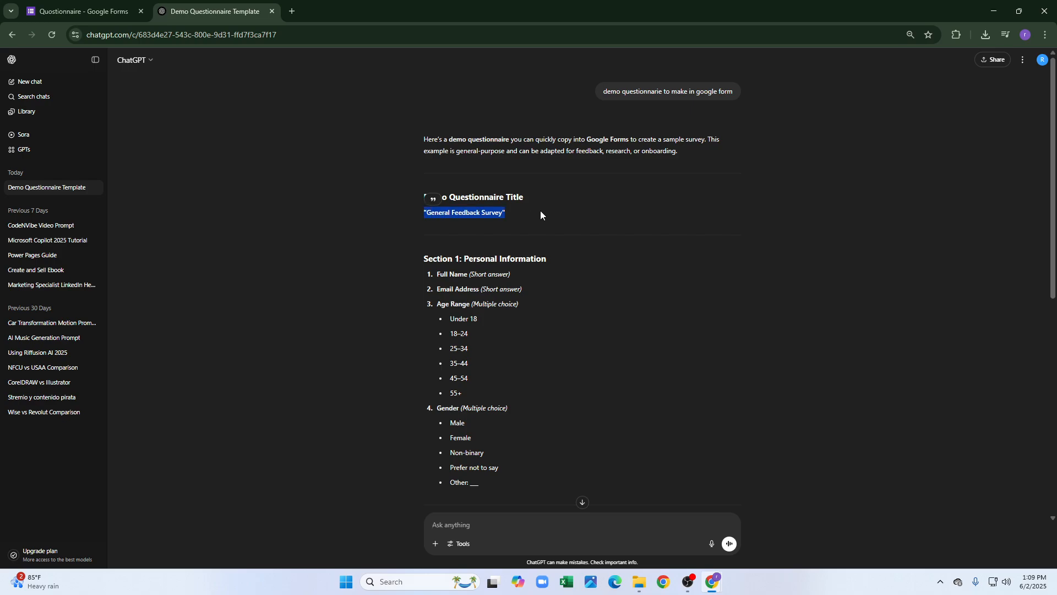
pyautogui.click(83, 11)
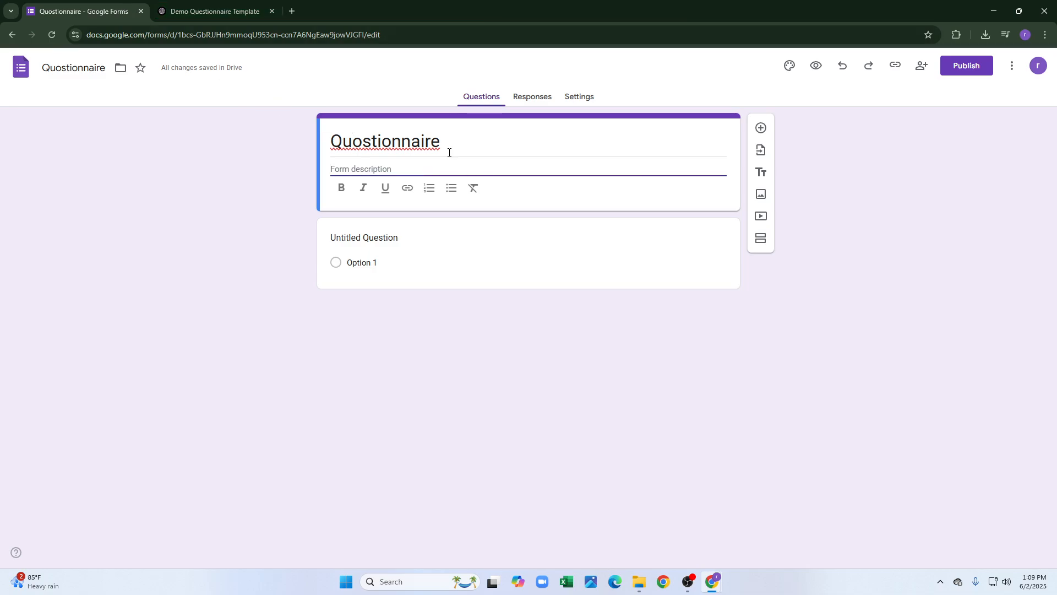
pyautogui.hotkey('ctrl', 'v')
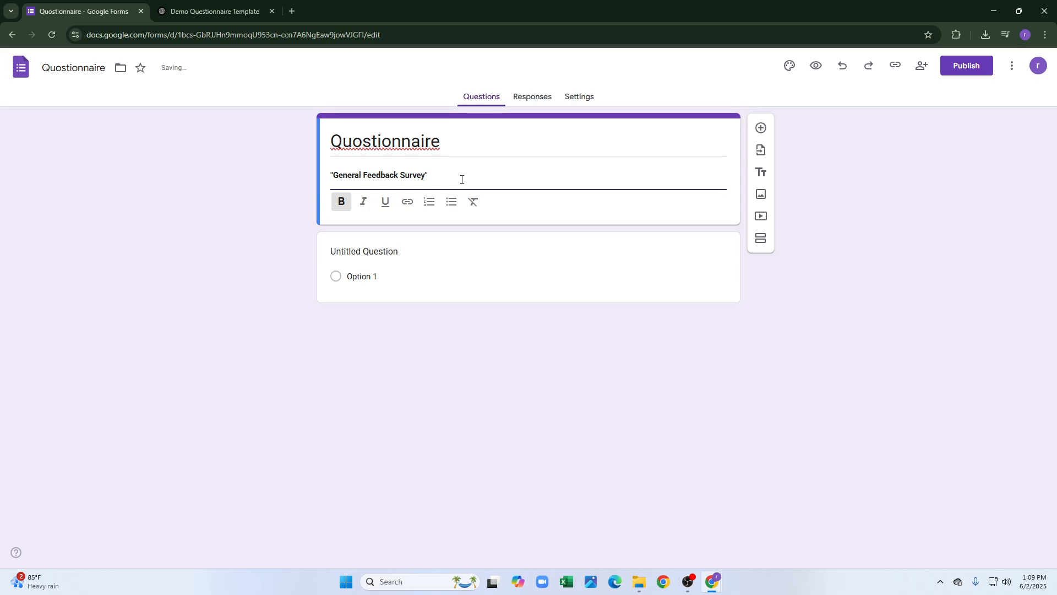
pyautogui.press('BackSpace')
pyautogui.press('BackSpace')
pyautogui.click(466, 227)
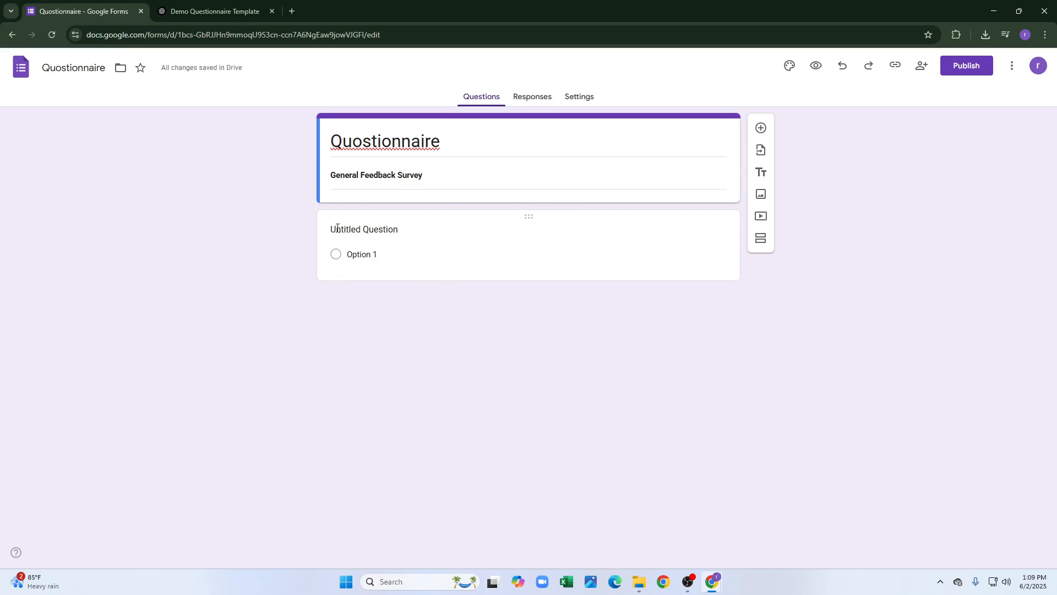
# Step: Copy "How satisfied are you with our service?" from the ChatGPT answer into the form's first question, leaving out the linear scale note
pyautogui.click(335, 262)
pyautogui.click(430, 229)
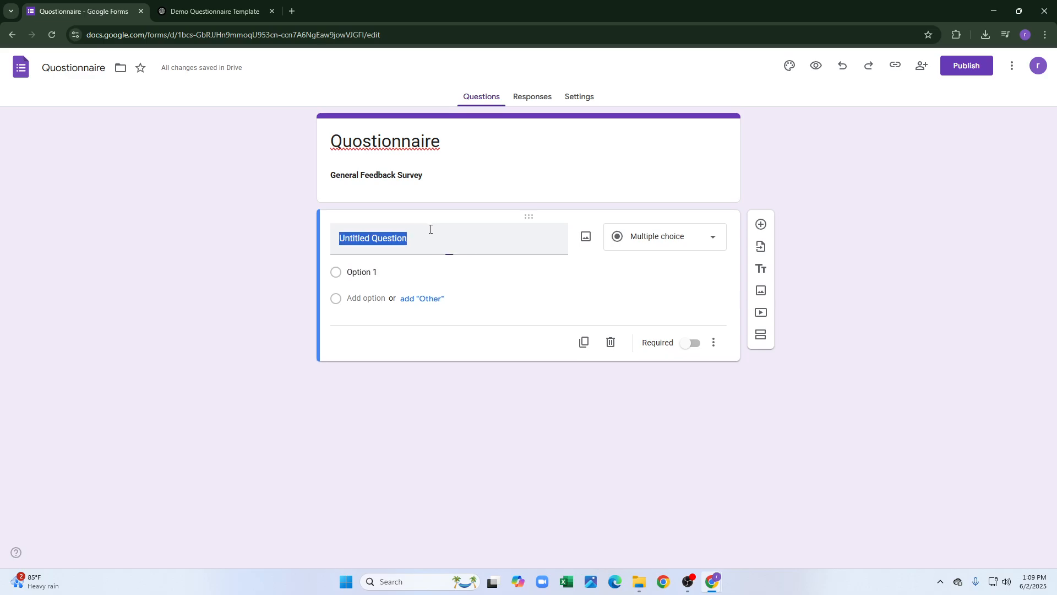
pyautogui.hotkey('ctrl', 'Tab')
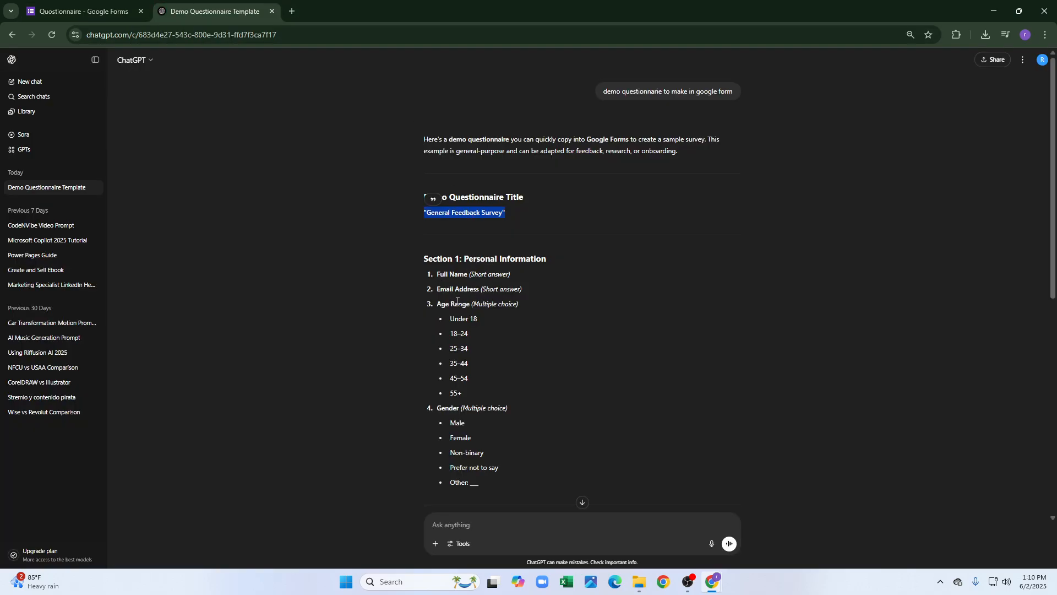
pyautogui.scroll(-6, 472, 311)
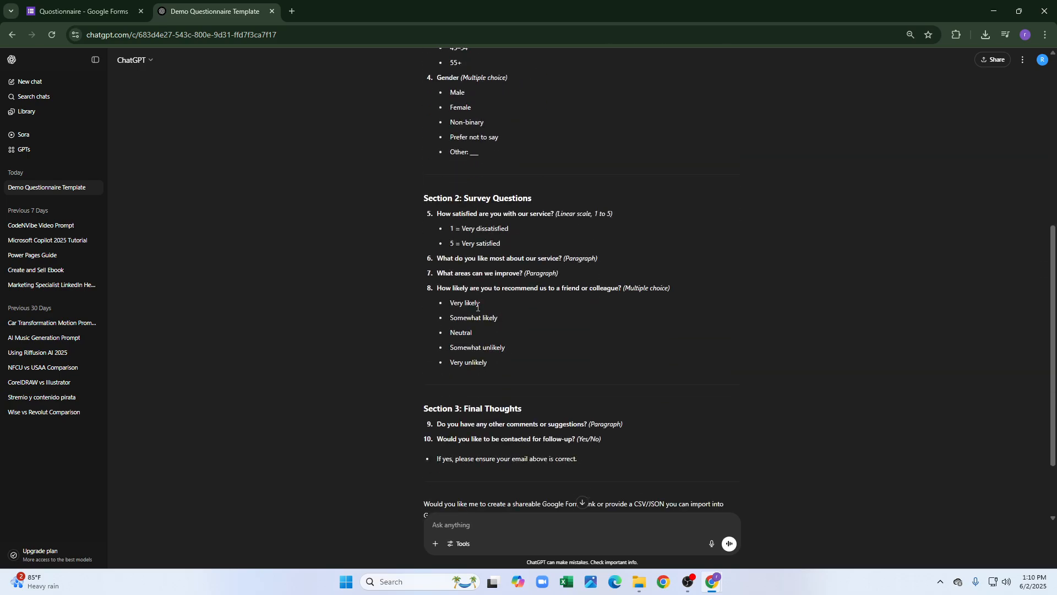
pyautogui.tripleClick(443, 214)
pyautogui.doubleClick(545, 214)
pyautogui.tripleClick(549, 213)
pyautogui.hotkey('ctrl', 'c')
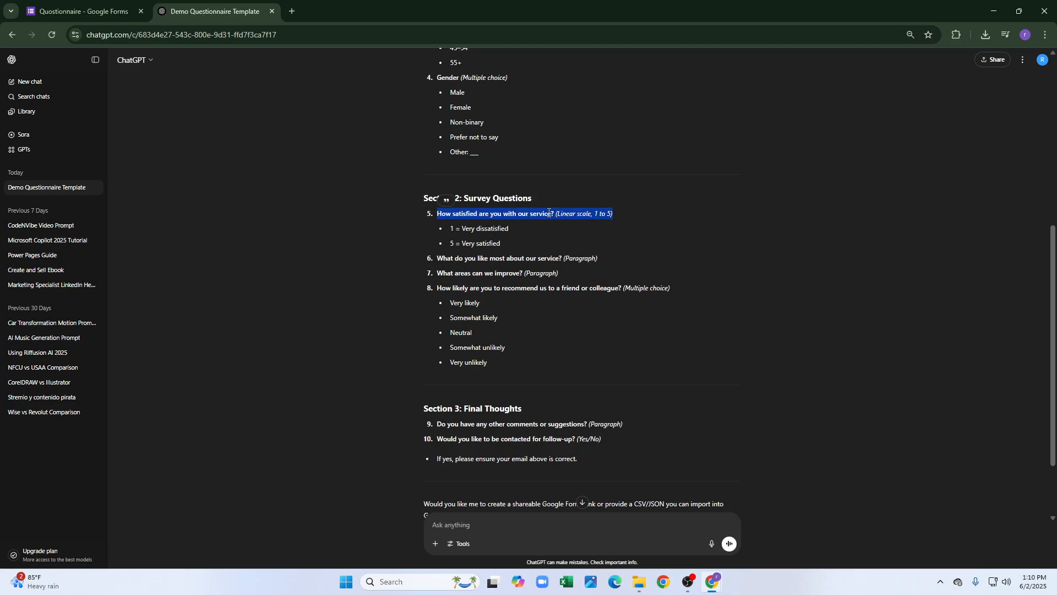
pyautogui.click(126, 11)
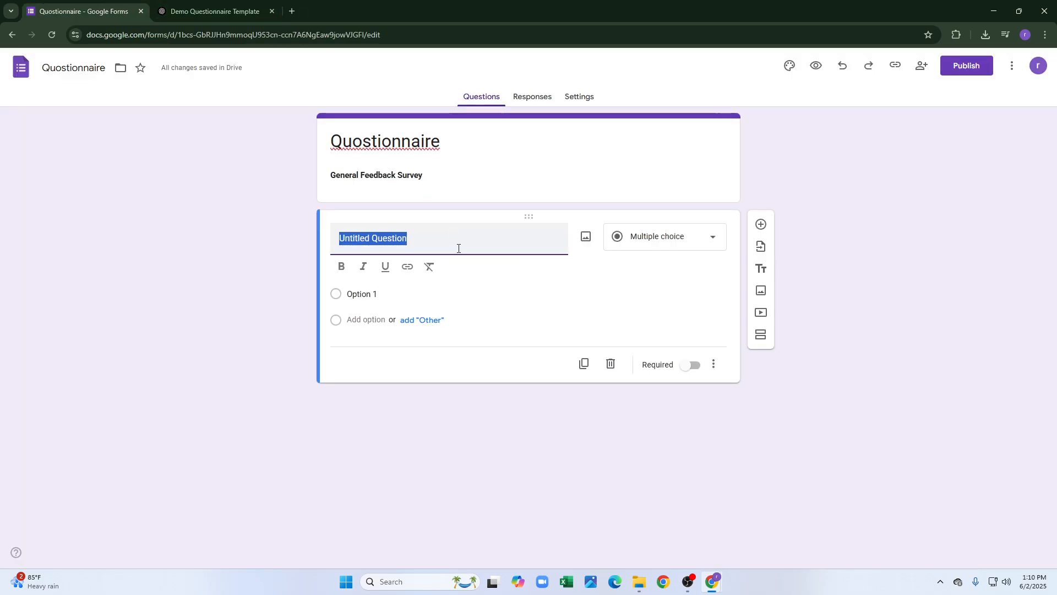
pyautogui.hotkey('ctrl', 'v')
pyautogui.moveTo(454, 257); pyautogui.dragTo(498, 243)
pyautogui.press('BackSpace')
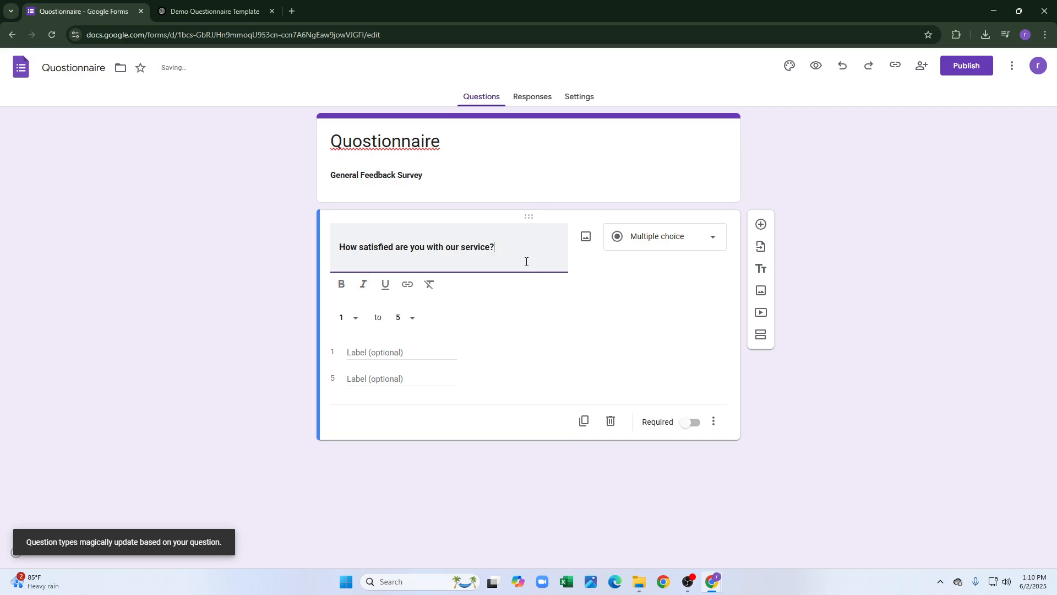
# Step: Format the question "How satisfied are you with our service?" in bold and italic
pyautogui.click(342, 284)
pyautogui.tripleClick(496, 250)
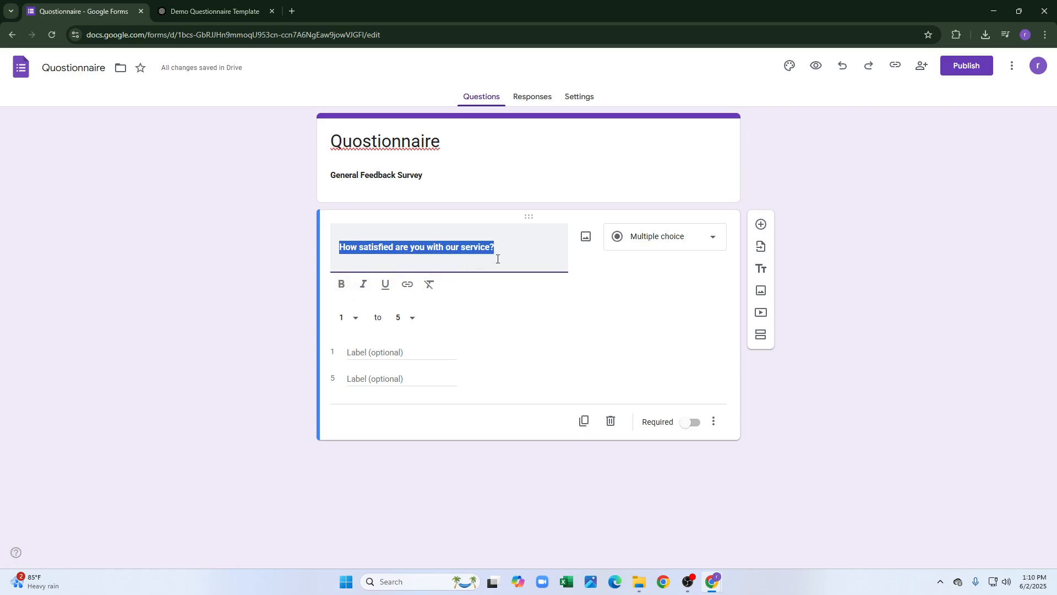
pyautogui.click(363, 291)
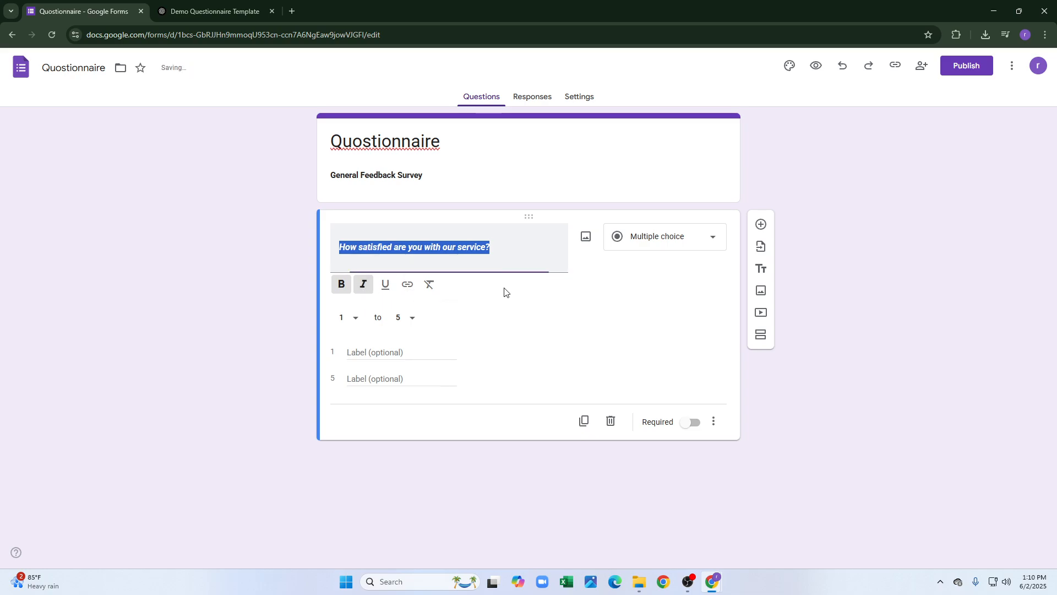
pyautogui.click(533, 249)
pyautogui.click(531, 313)
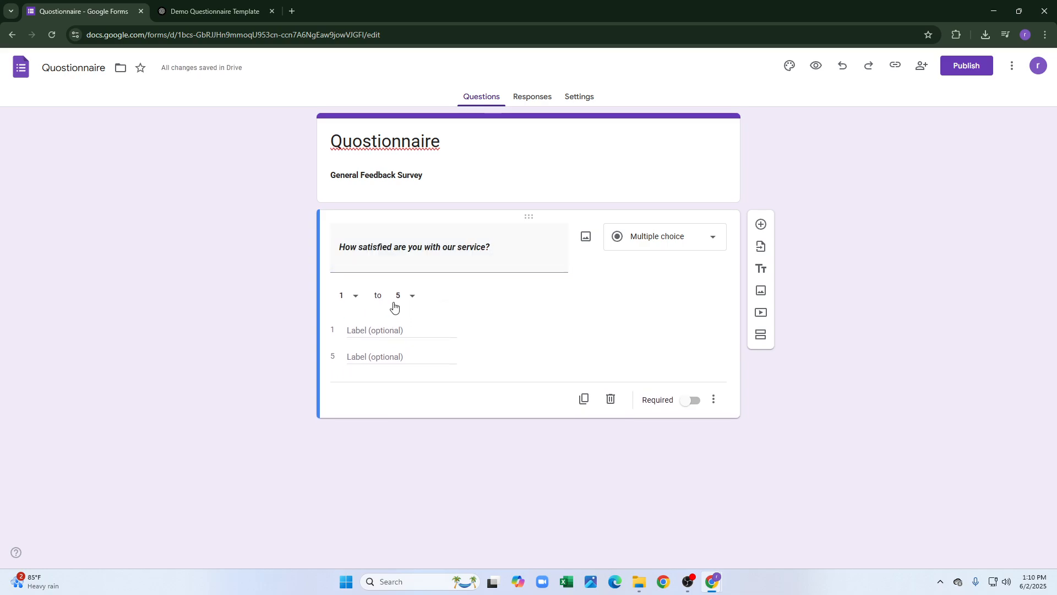
# Step: Set the upper end of the satisfaction question's scale to 4
pyautogui.click(409, 300)
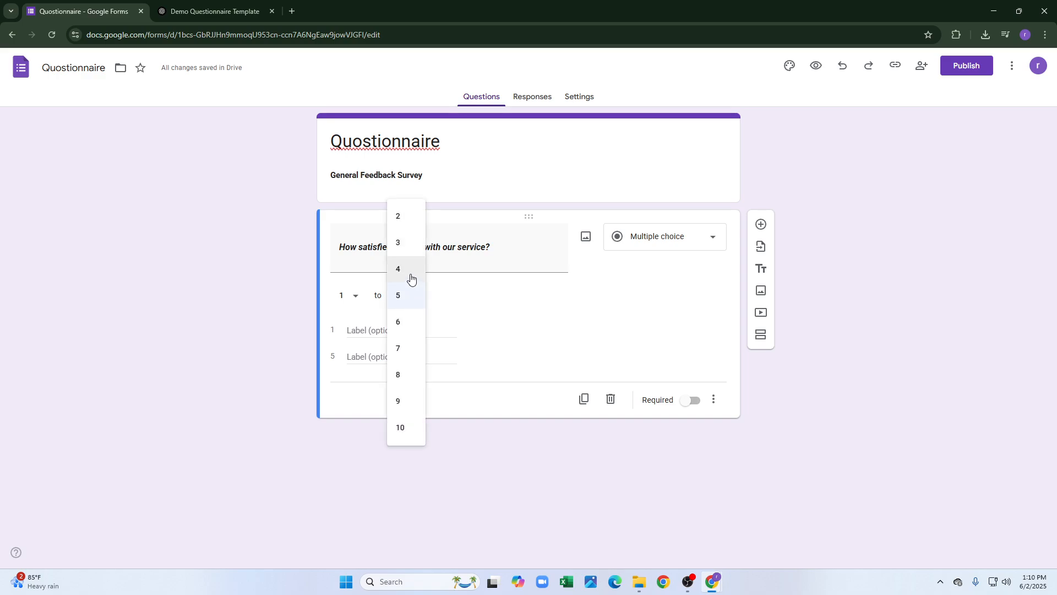
pyautogui.click(408, 268)
pyautogui.click(417, 331)
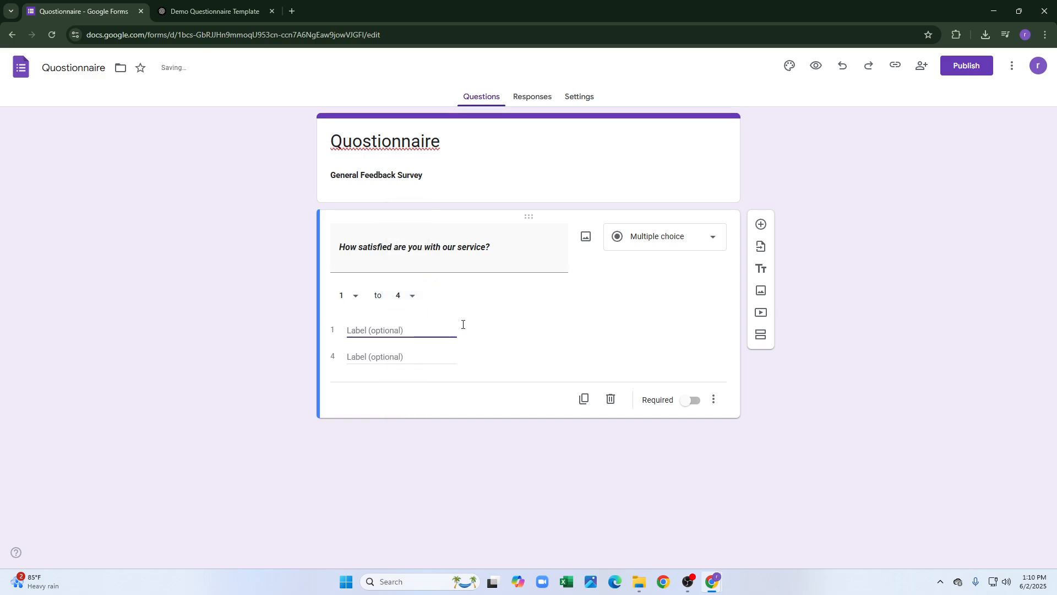
pyautogui.click(696, 248)
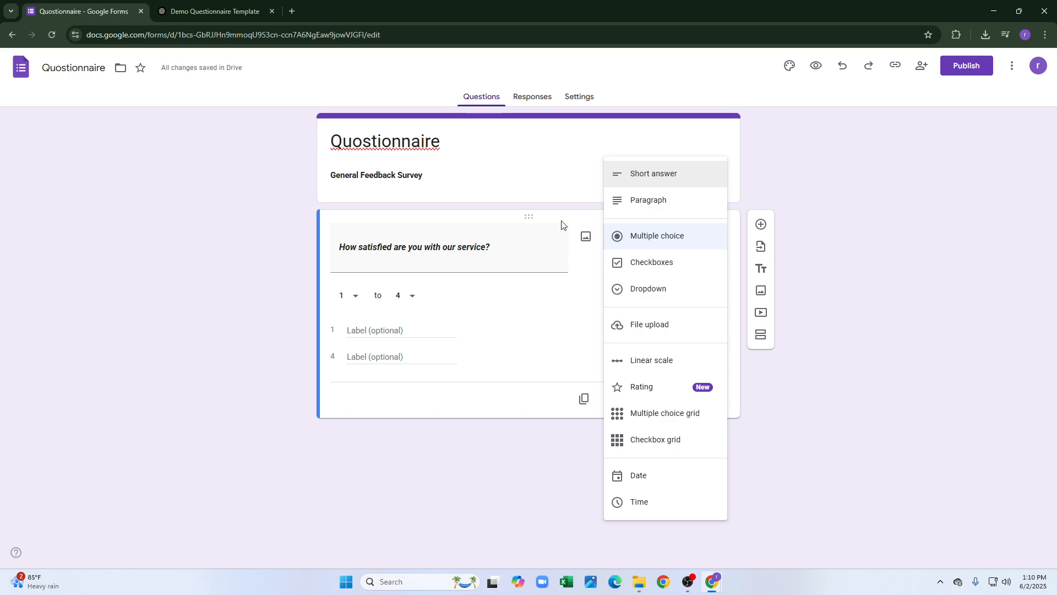
# Step: Copy "1 = Very dissatisfied" from the ChatGPT answer into the satisfaction scale's label for 1
pyautogui.click(212, 11)
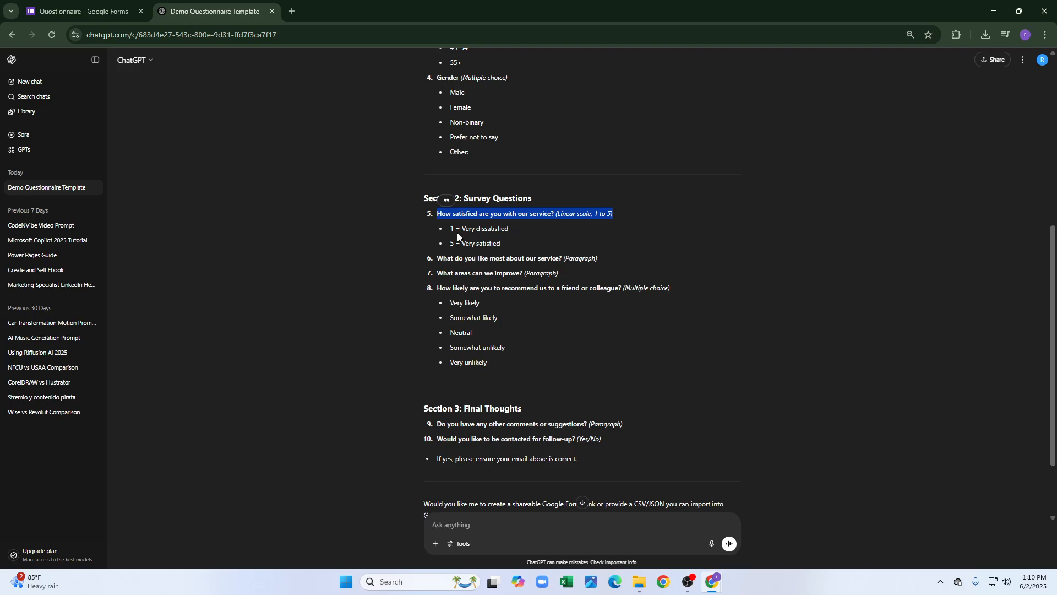
pyautogui.moveTo(450, 230); pyautogui.dragTo(510, 233)
pyautogui.hotkey('ctrl', 'c')
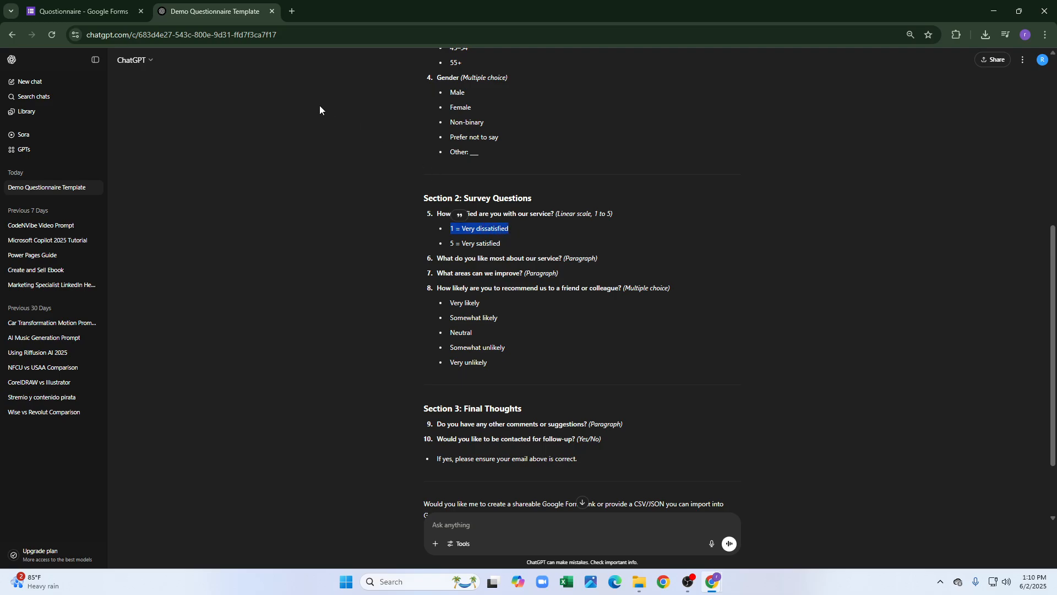
pyautogui.click(82, 11)
pyautogui.click(417, 326)
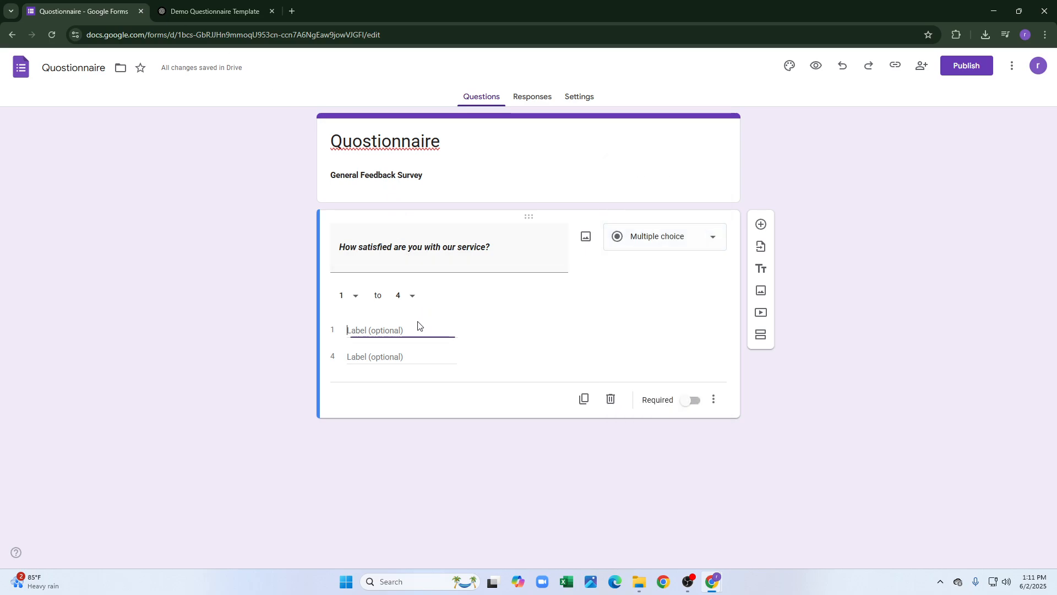
pyautogui.hotkey('ctrl', 'v')
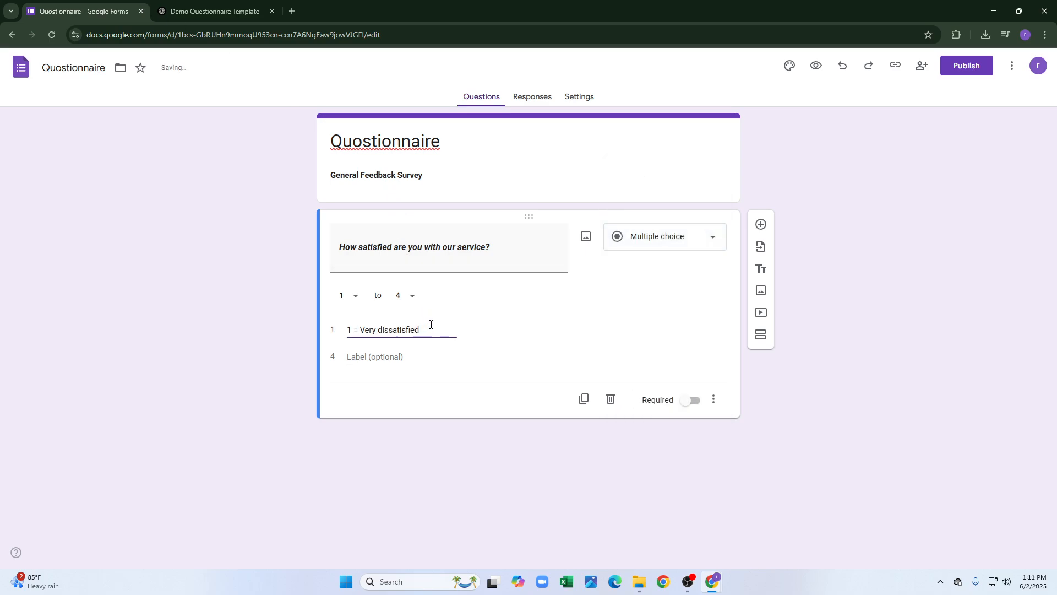
# Step: Set the satisfaction scale's upper end to 5 and copy "5 = Very satisfied" from the ChatGPT answer into its label
pyautogui.click(385, 354)
pyautogui.hotkey('ctrl', 'Tab')
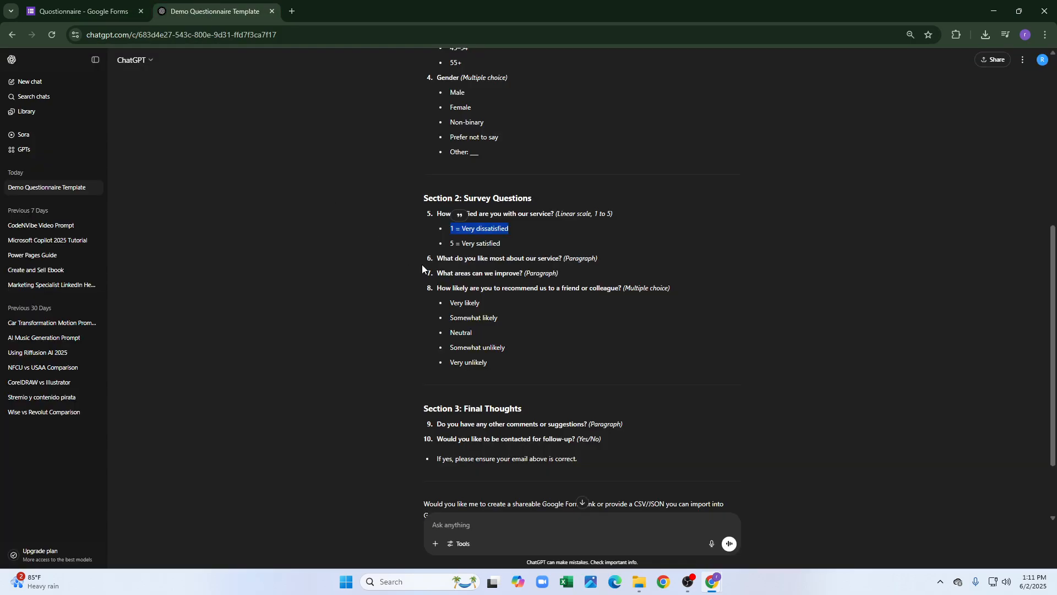
pyautogui.tripleClick(490, 244)
pyautogui.hotkey('ctrl', 'c')
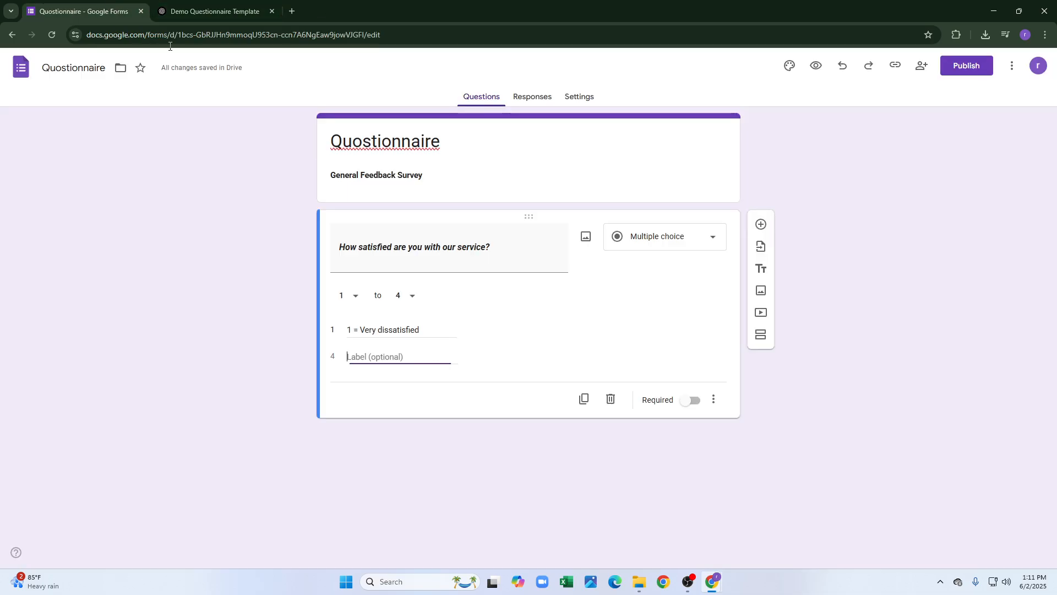
pyautogui.hotkey('ctrl', 'Tab')
pyautogui.click(401, 297)
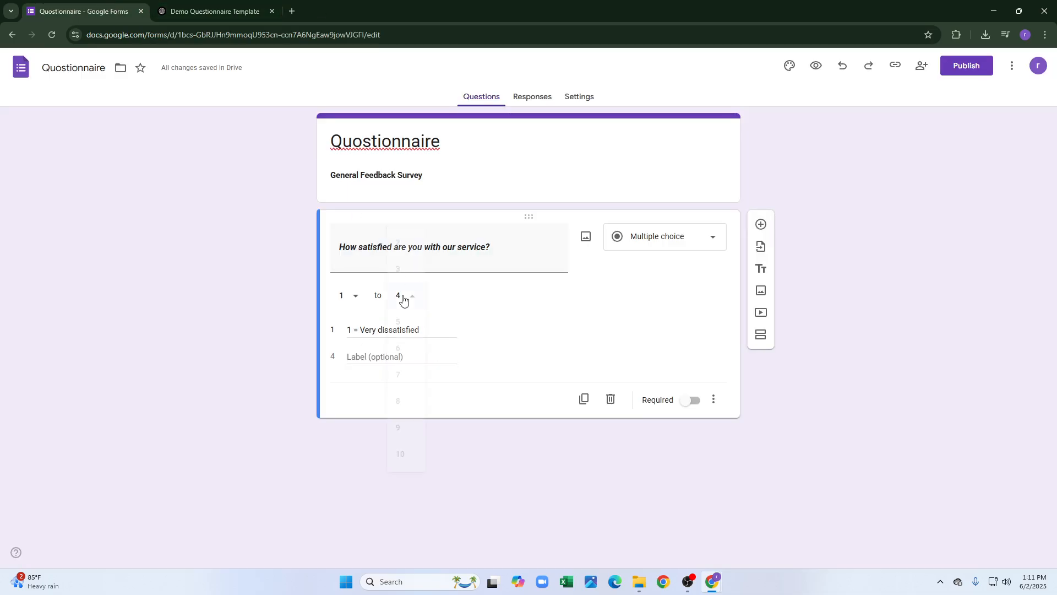
pyautogui.click(404, 325)
pyautogui.click(416, 353)
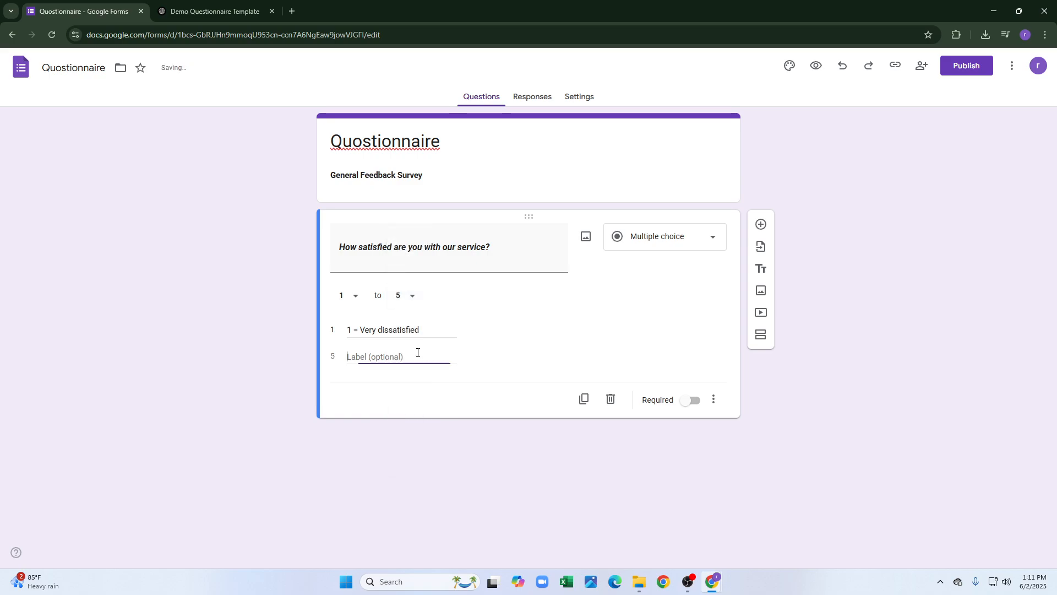
pyautogui.hotkey('ctrl', 'v')
pyautogui.click(559, 364)
pyautogui.click(682, 404)
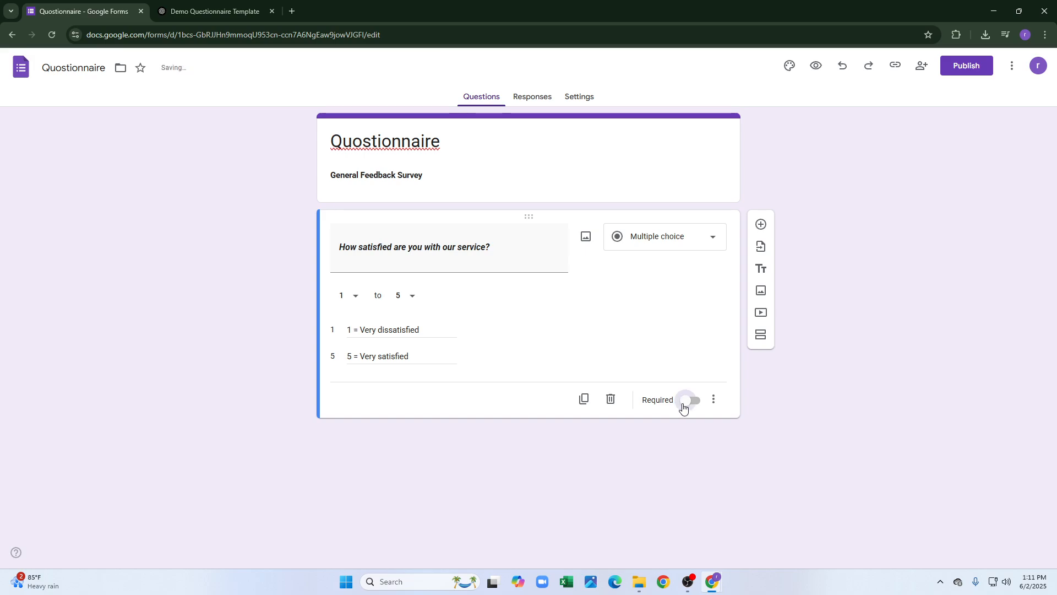
pyautogui.click(686, 402)
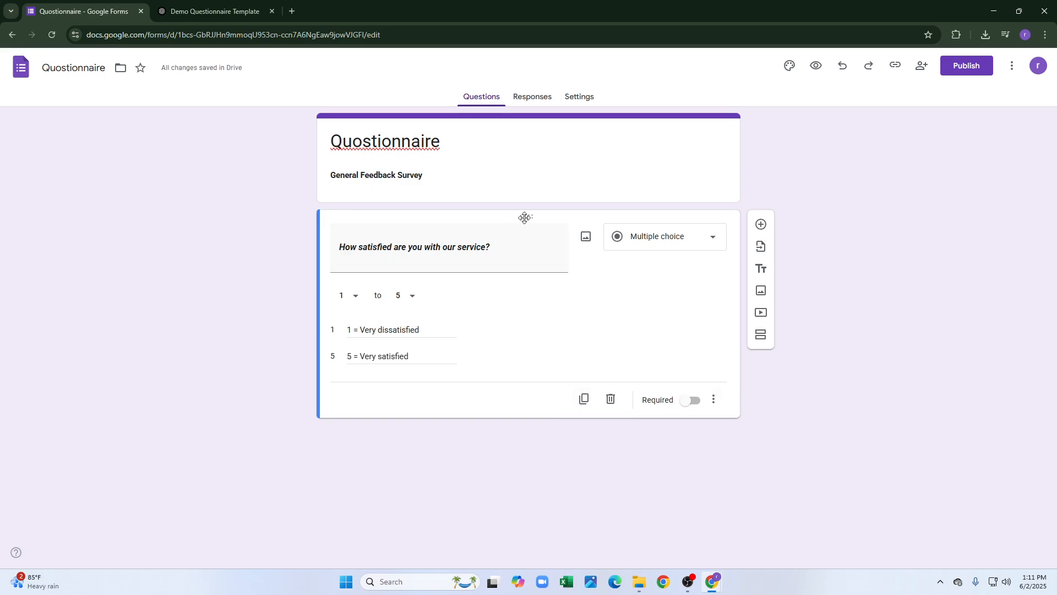
pyautogui.click(700, 251)
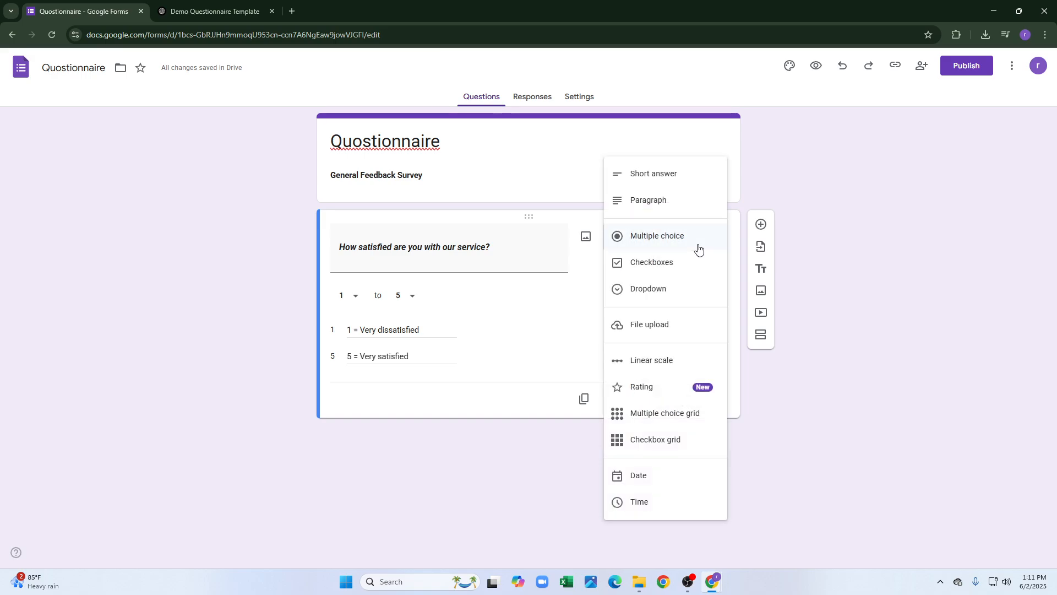
pyautogui.click(884, 227)
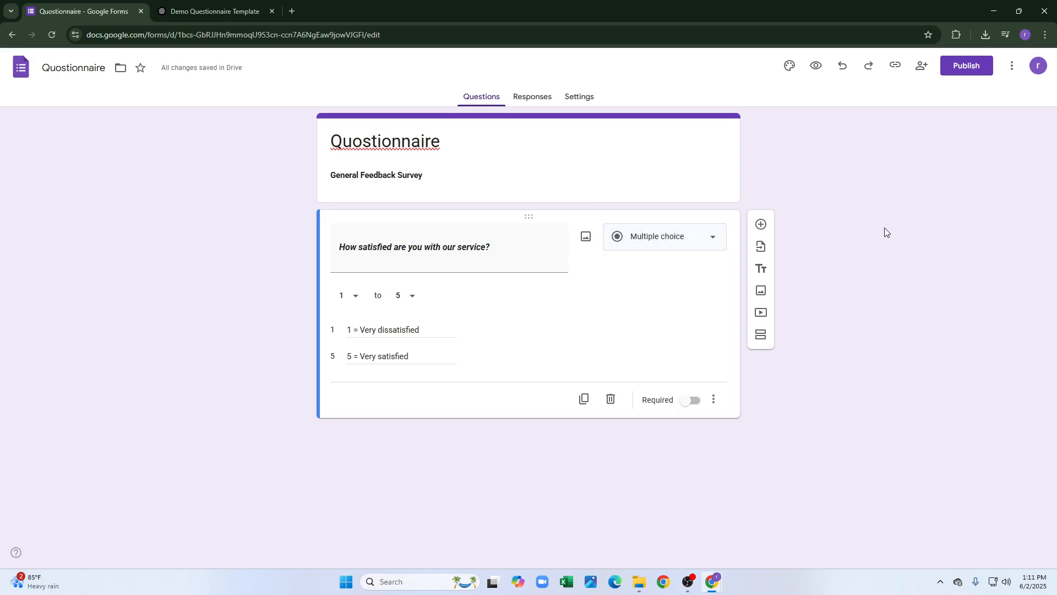
# Step: Add a new multiple-choice question below the satisfaction question
pyautogui.click(760, 224)
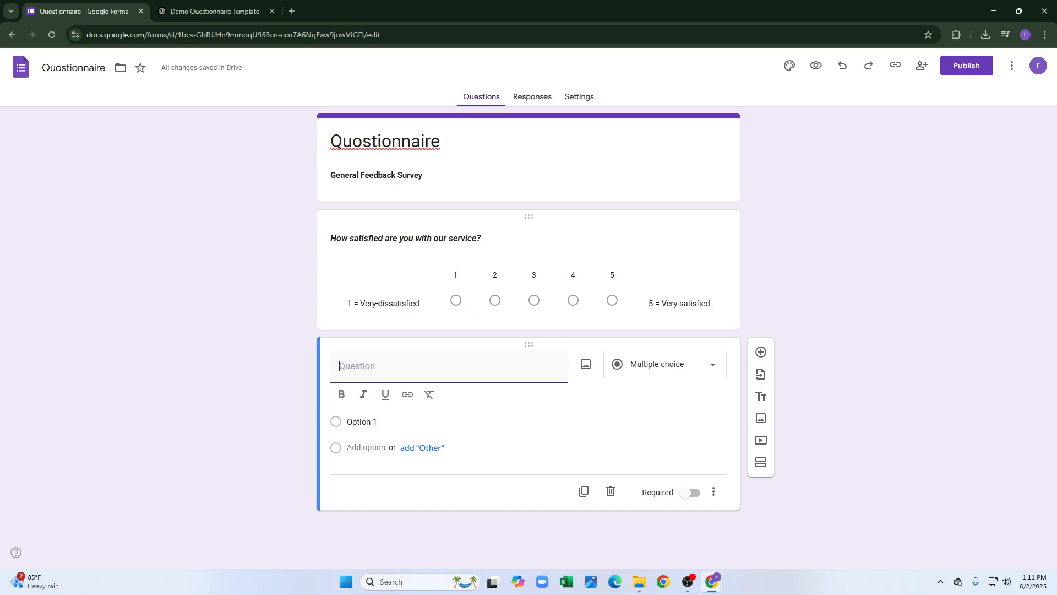
pyautogui.click(456, 305)
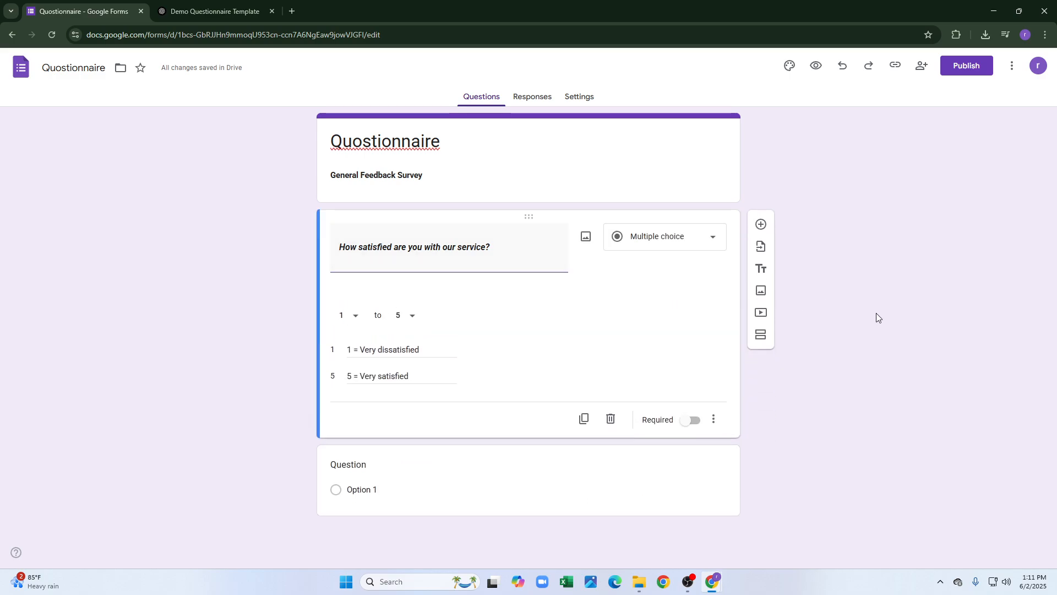
pyautogui.click(566, 465)
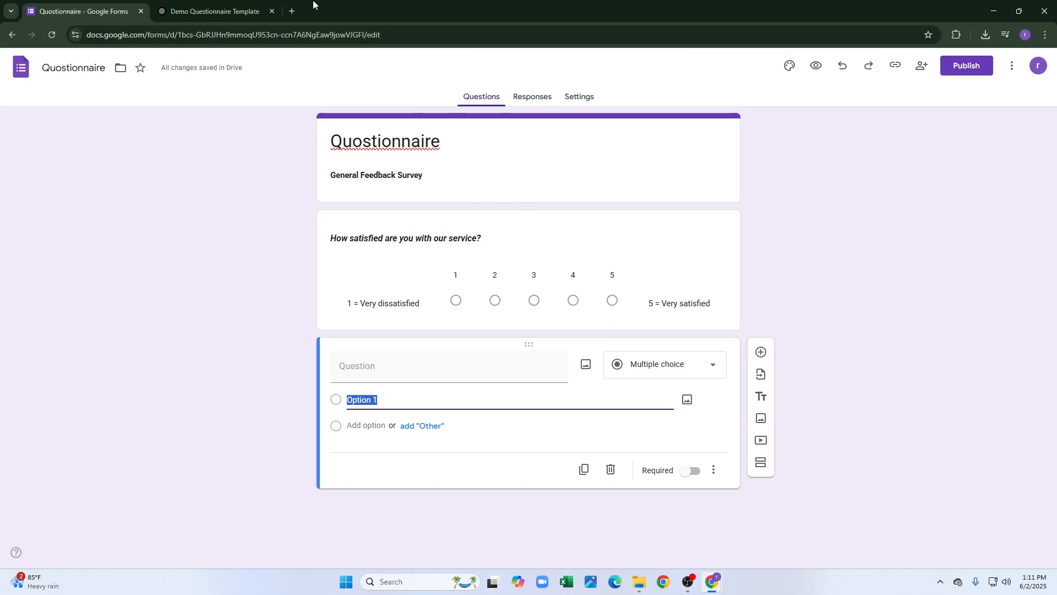
# Step: Copy "How likely are you to recommend us to a friend or colleague?" from the ChatGPT answer into the new question's title
pyautogui.click(215, 11)
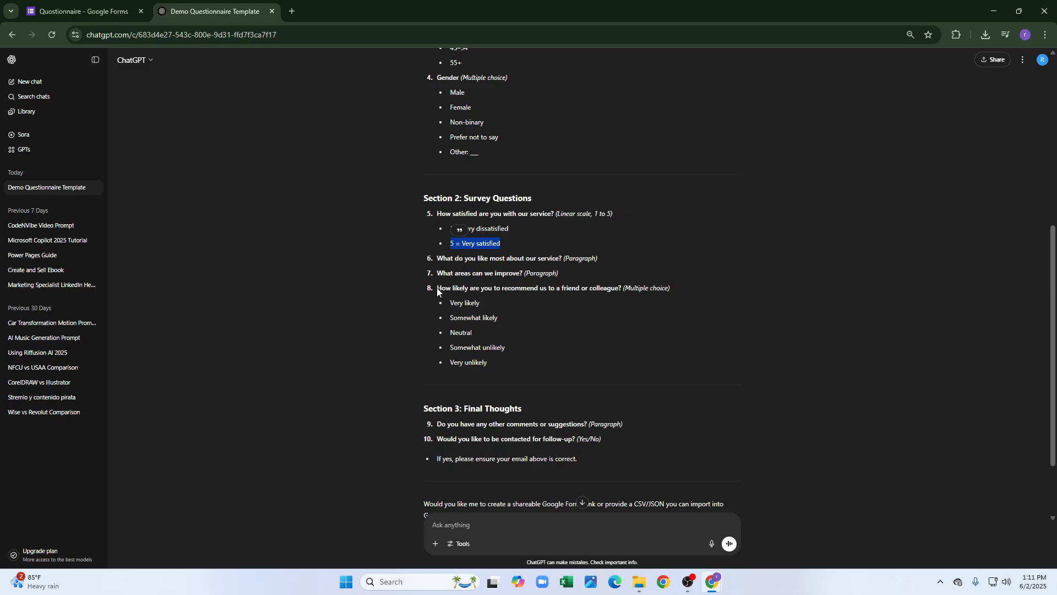
pyautogui.moveTo(437, 291); pyautogui.dragTo(624, 288)
pyautogui.hotkey('ctrl', 'c')
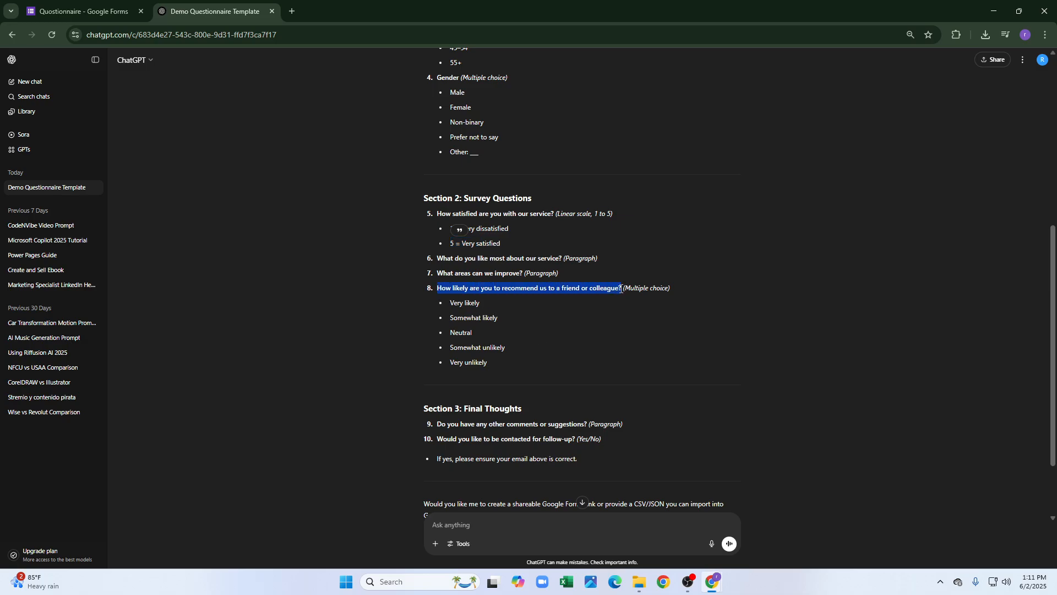
pyautogui.hotkey('ctrl', 'shift', 'Tab')
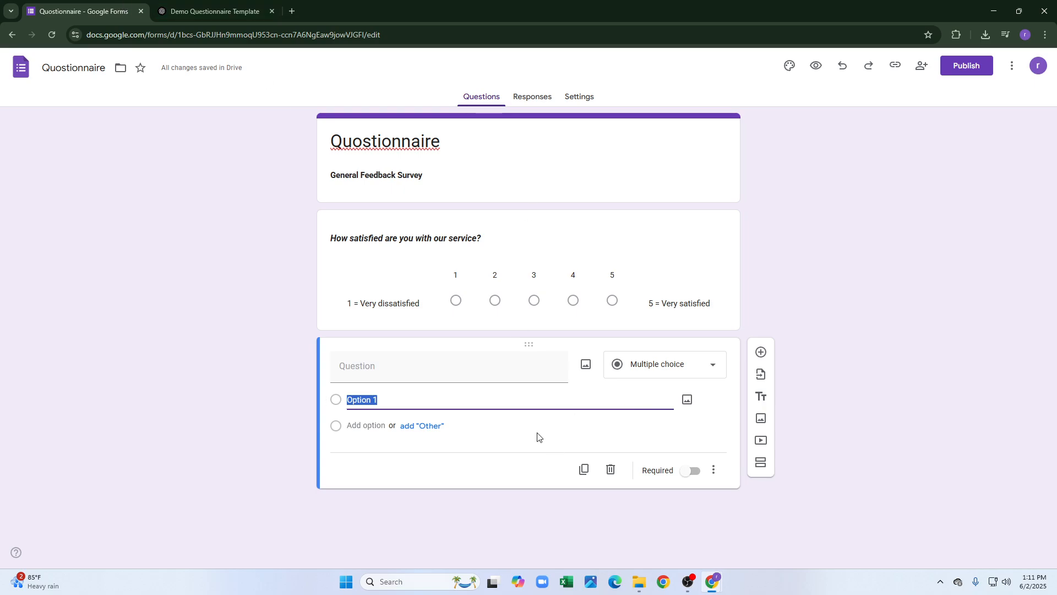
pyautogui.click(463, 368)
pyautogui.hotkey('ctrl', 'v')
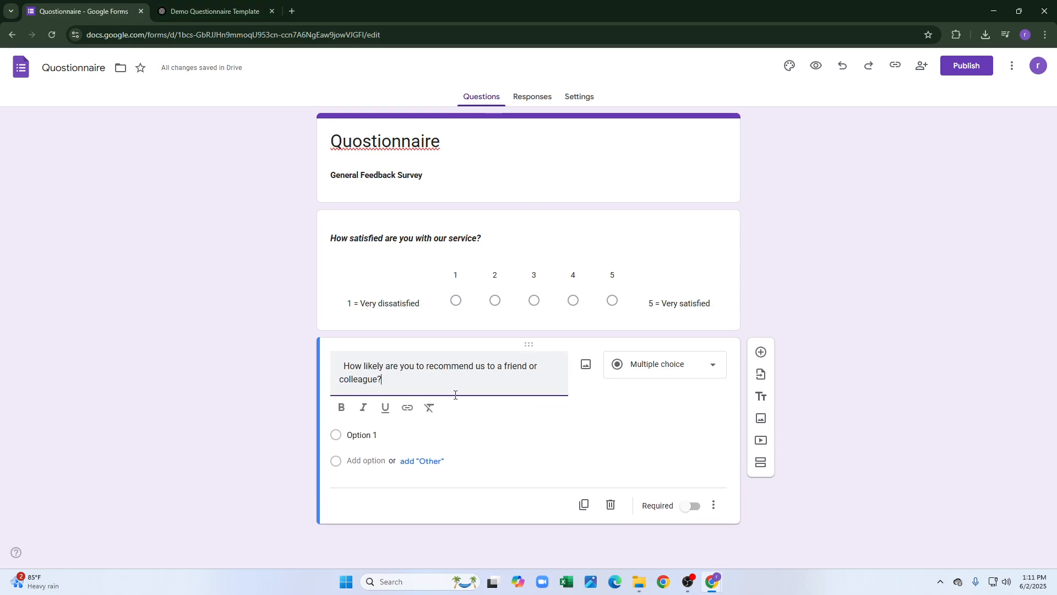
# Step: Format the recommendation question's title in bold and italic, and change its question type to Checkboxes
pyautogui.hotkey('ctrl', 'a')
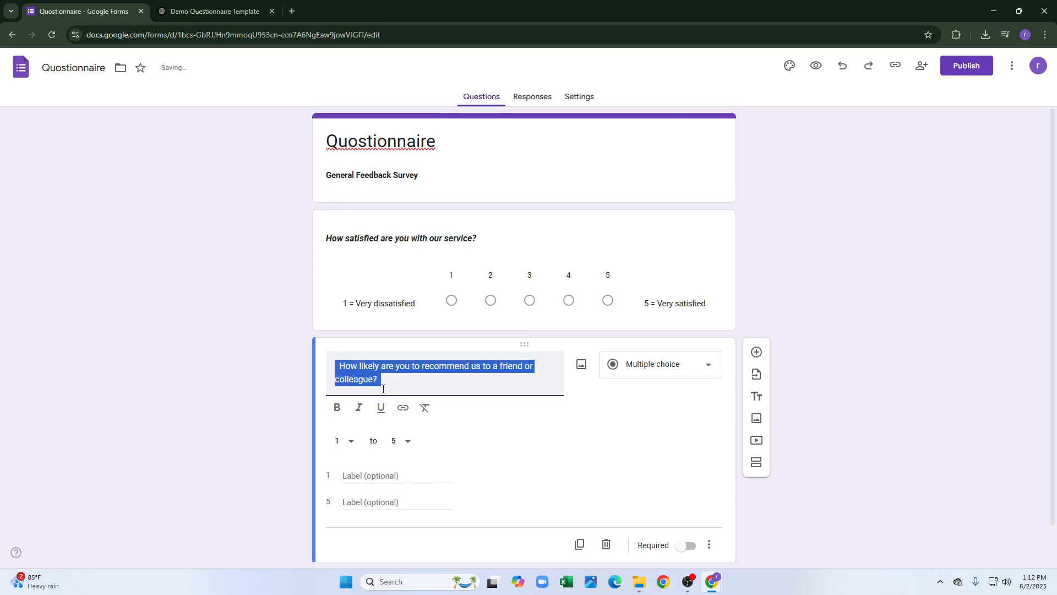
pyautogui.click(359, 407)
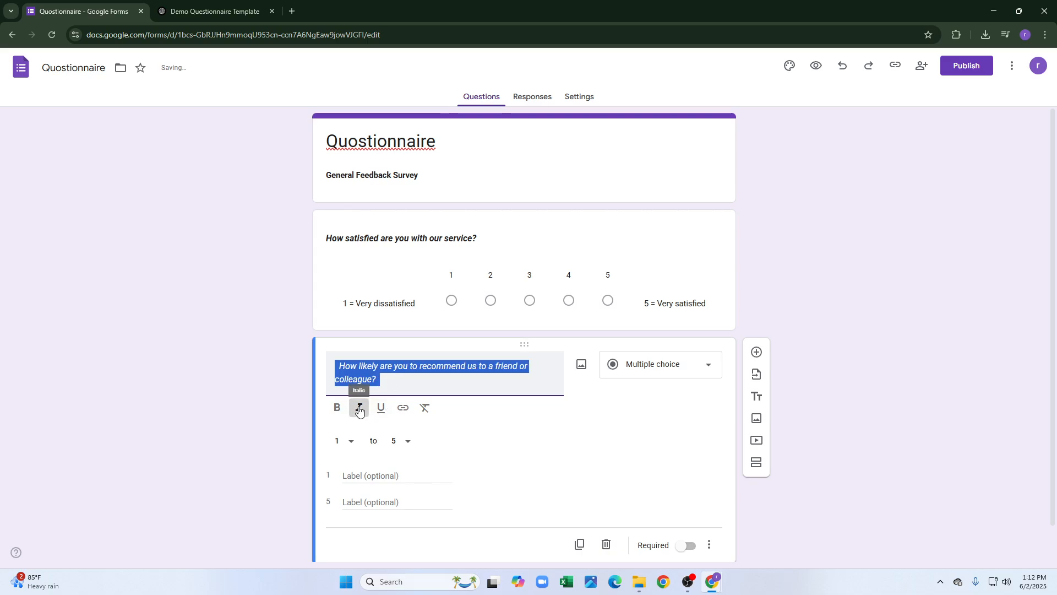
pyautogui.click(510, 389)
pyautogui.hotkey('ctrl', 'a')
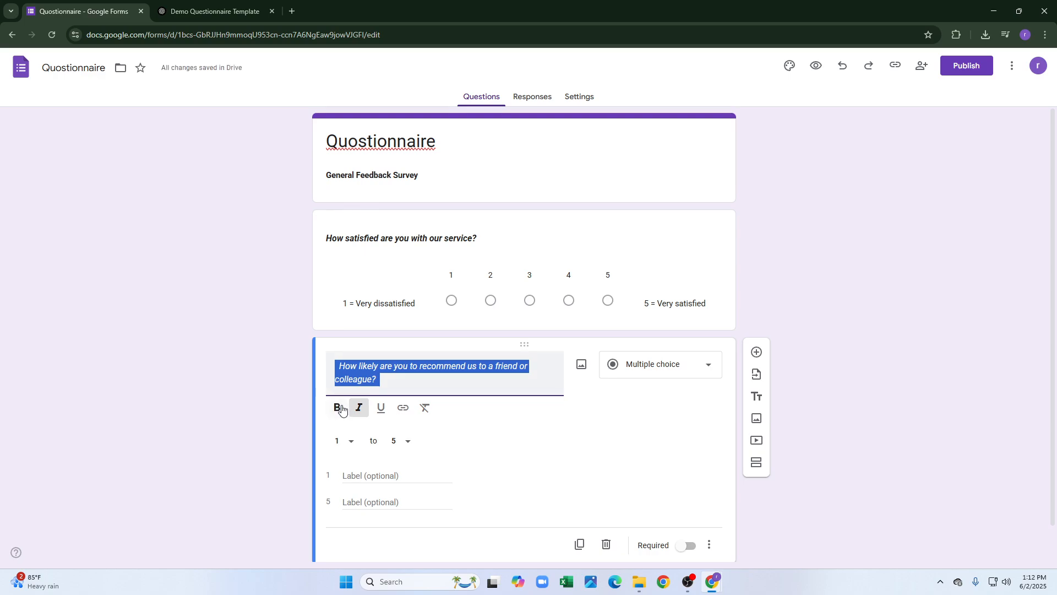
pyautogui.click(337, 407)
pyautogui.click(342, 367)
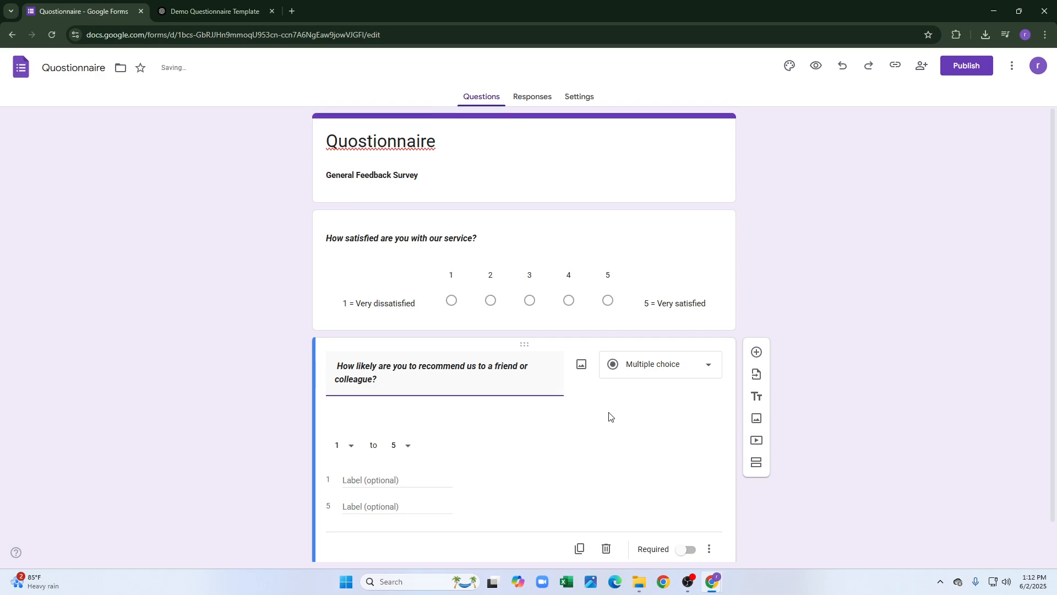
pyautogui.click(681, 368)
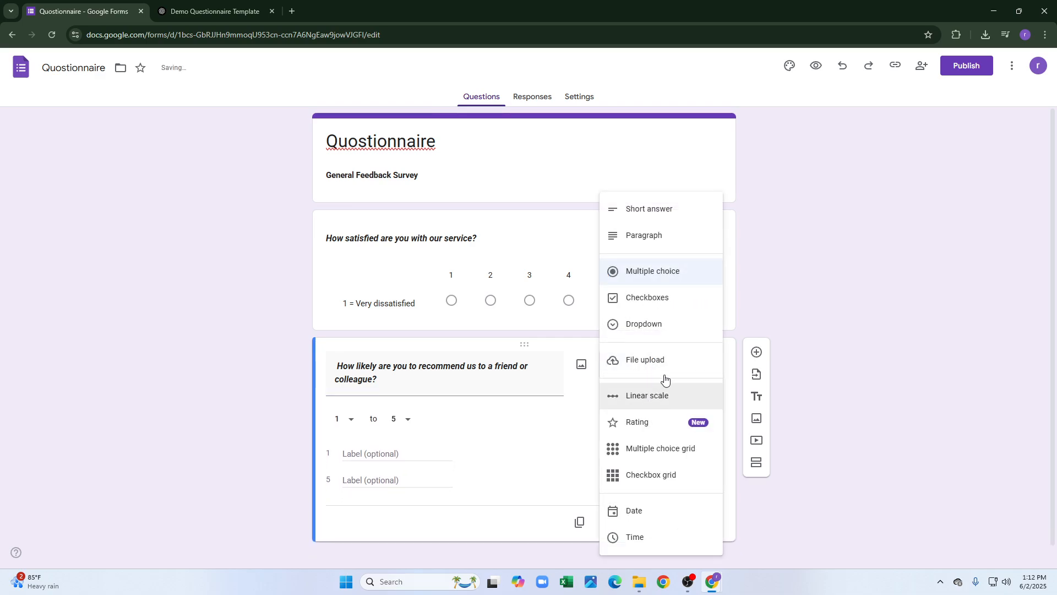
pyautogui.click(677, 297)
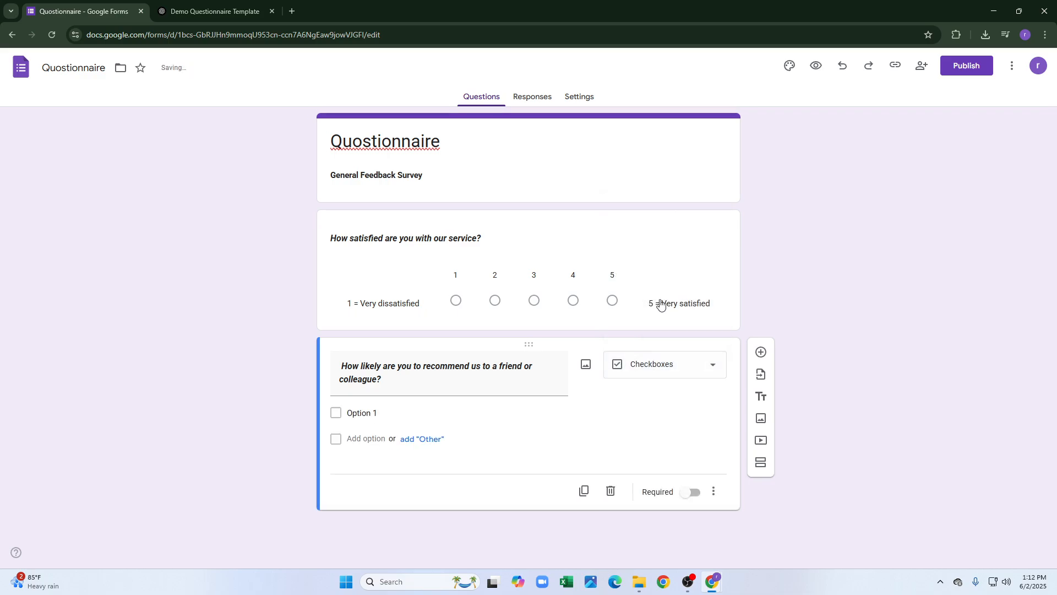
# Step: Copy "Very likely" from the ChatGPT answer into the recommendation question's first option and add an "Other" option
pyautogui.click(376, 412)
pyautogui.click(211, 11)
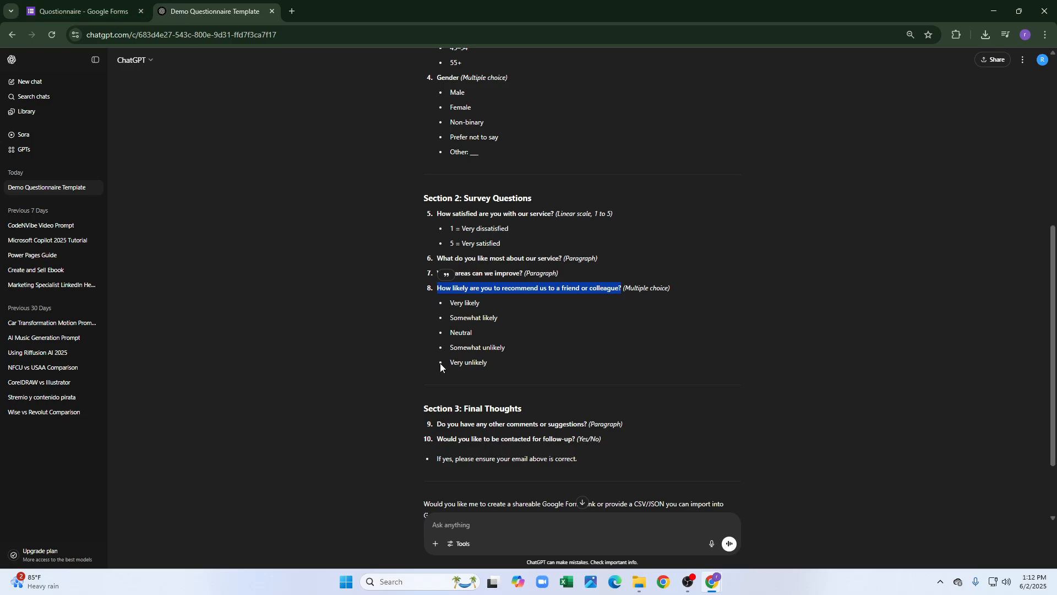
pyautogui.moveTo(481, 304); pyautogui.dragTo(450, 309)
pyautogui.hotkey('ctrl', 'c')
pyautogui.click(83, 11)
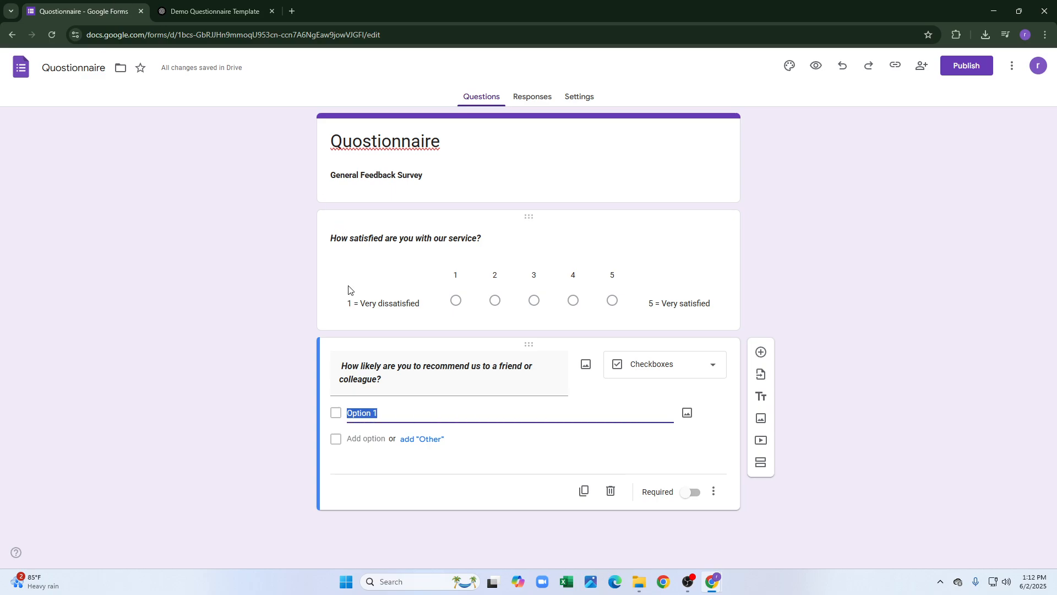
pyautogui.hotkey('ctrl', 'v')
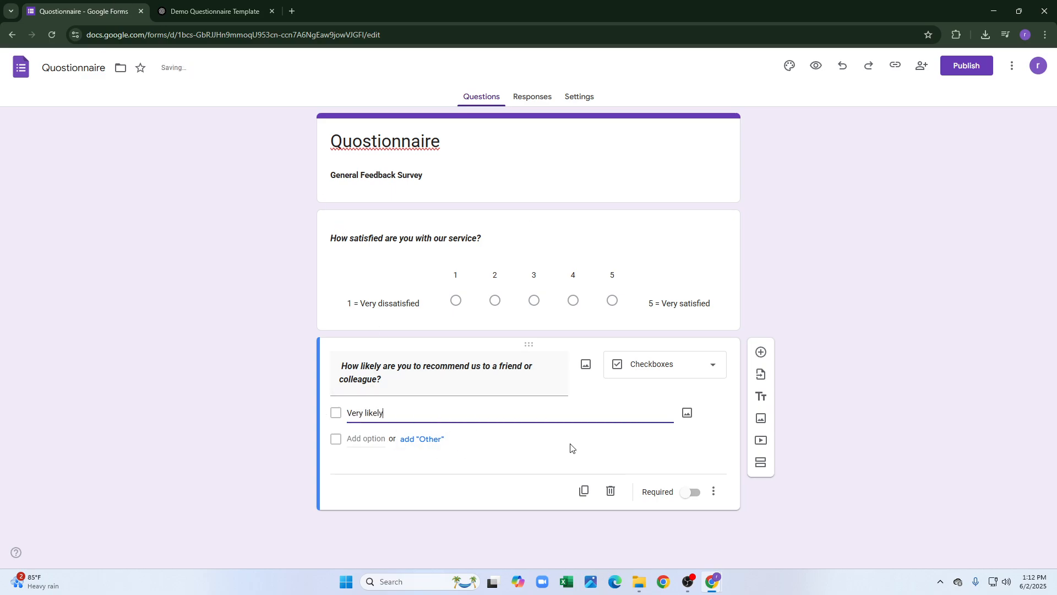
pyautogui.click(430, 442)
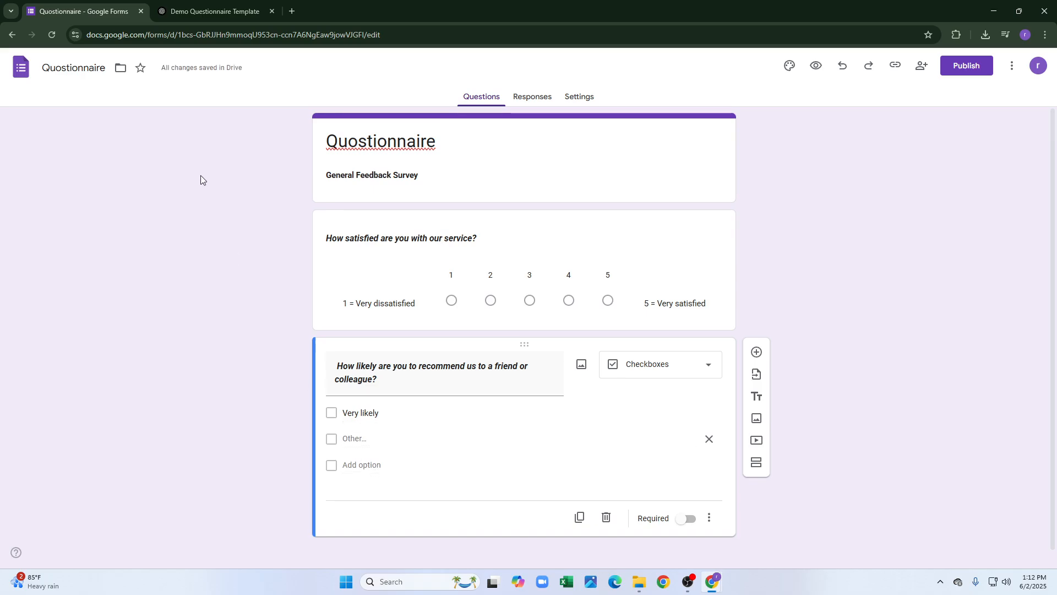
# Step: Add "Somewhat likely" from the ChatGPT answer as the recommendation question's second option
pyautogui.click(212, 11)
pyautogui.tripleClick(482, 318)
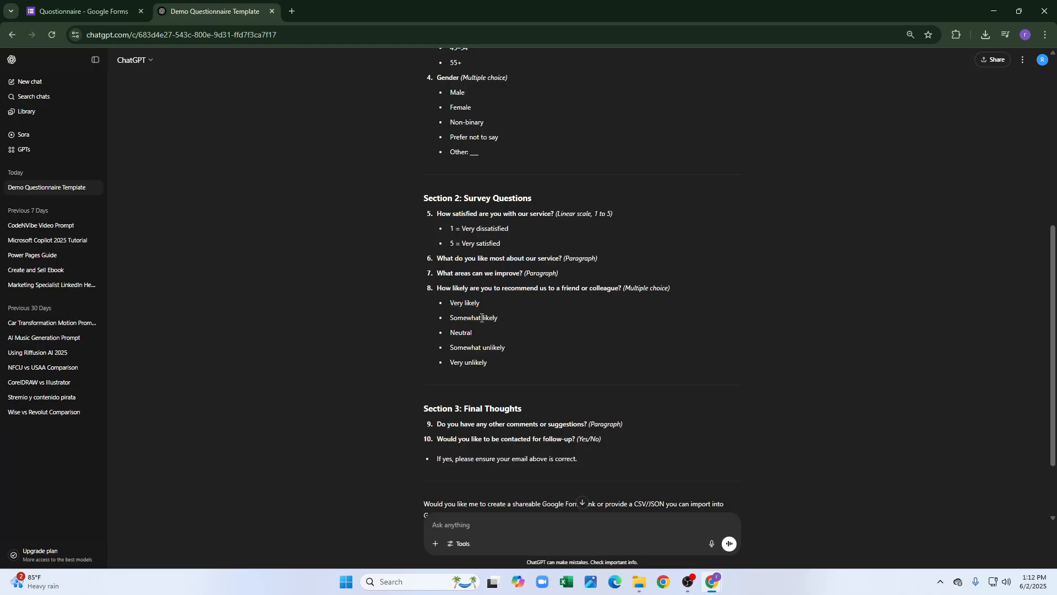
pyautogui.click(110, 11)
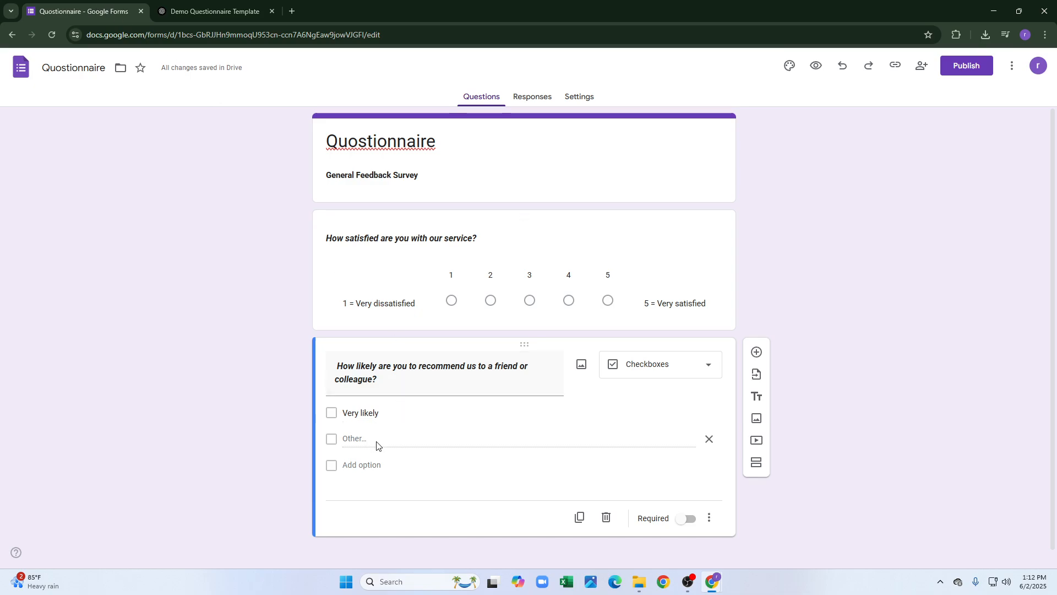
pyautogui.moveTo(376, 445); pyautogui.dragTo(363, 441)
pyautogui.doubleClick(358, 441)
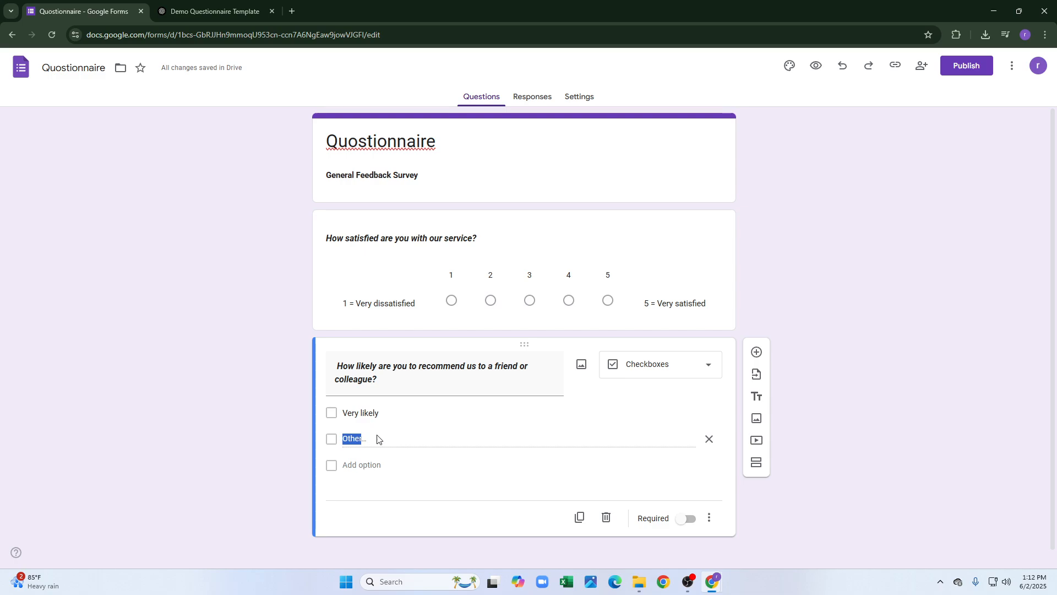
pyautogui.scroll(-1, 402, 457)
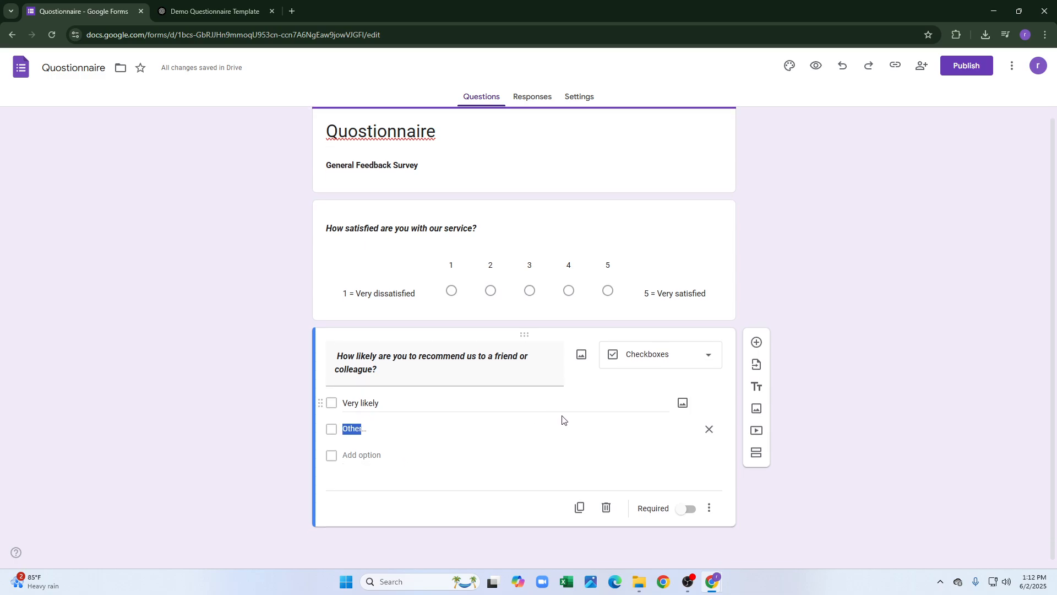
pyautogui.click(586, 435)
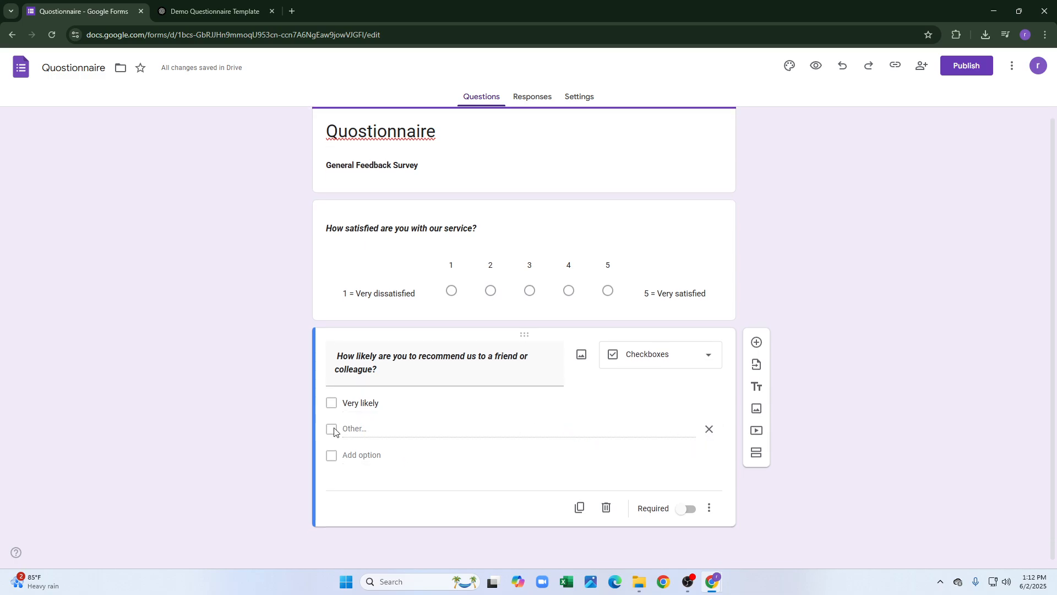
pyautogui.doubleClick(352, 432)
pyautogui.click(361, 455)
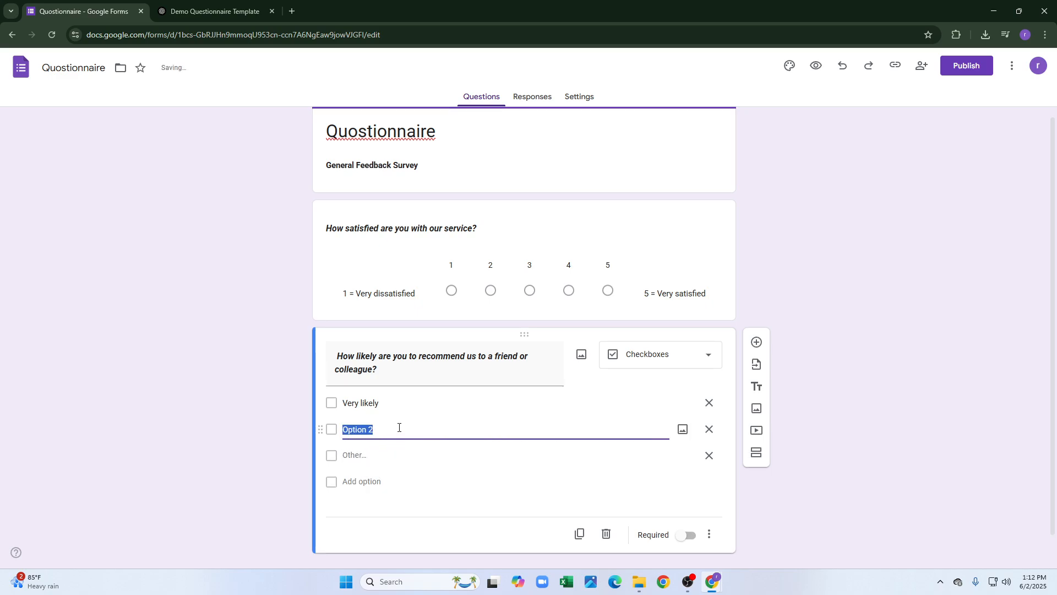
pyautogui.write('Somewhat likely')
pyautogui.press('Return')
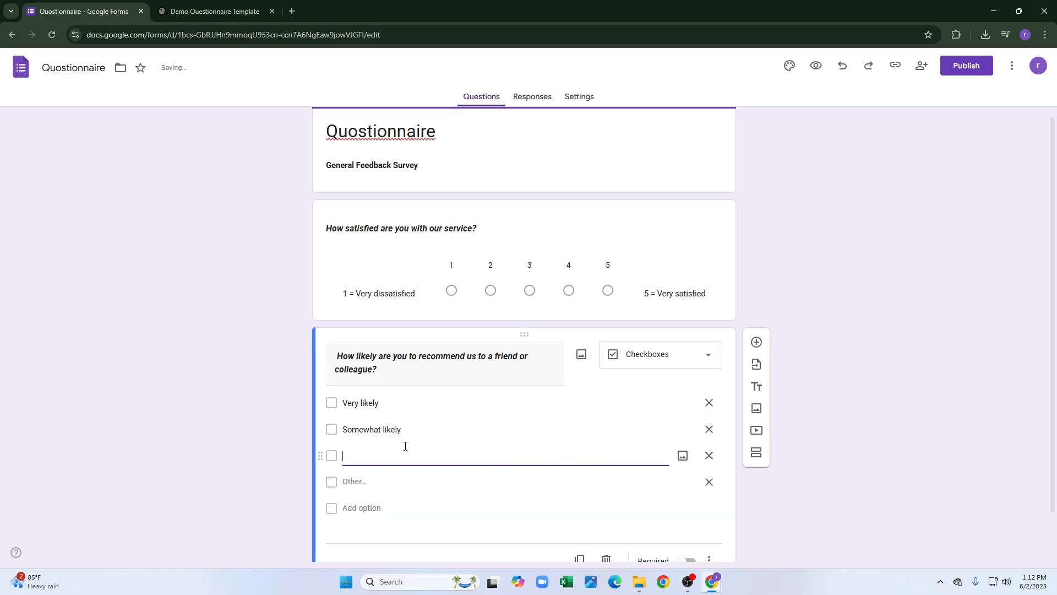
# Step: Copy "Neutral" from the ChatGPT answer into the recommendation question's third option
pyautogui.click(209, 11)
pyautogui.click(462, 332)
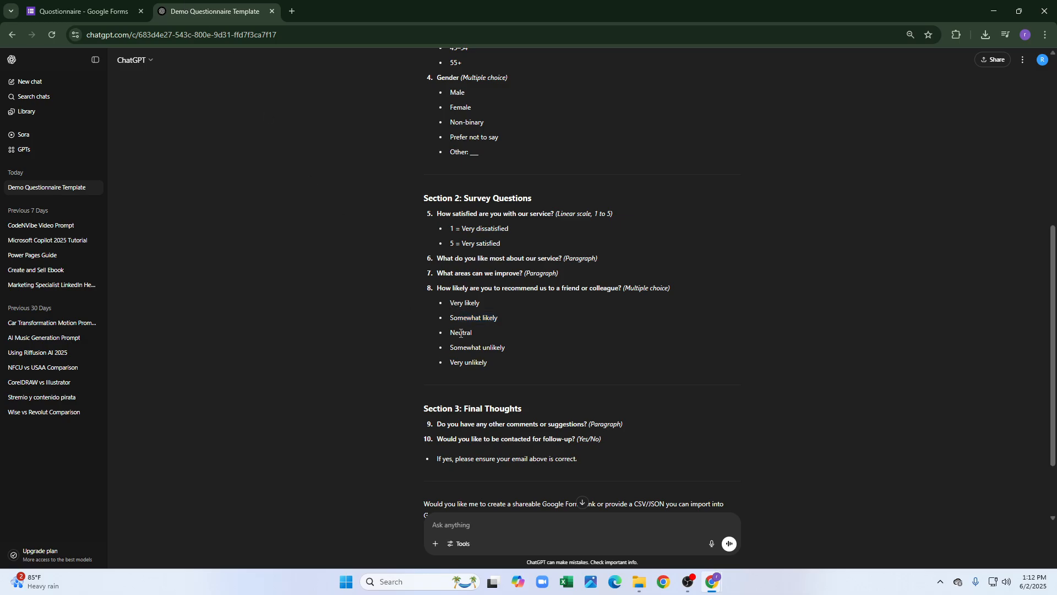
pyautogui.doubleClick(461, 333)
pyautogui.click(83, 11)
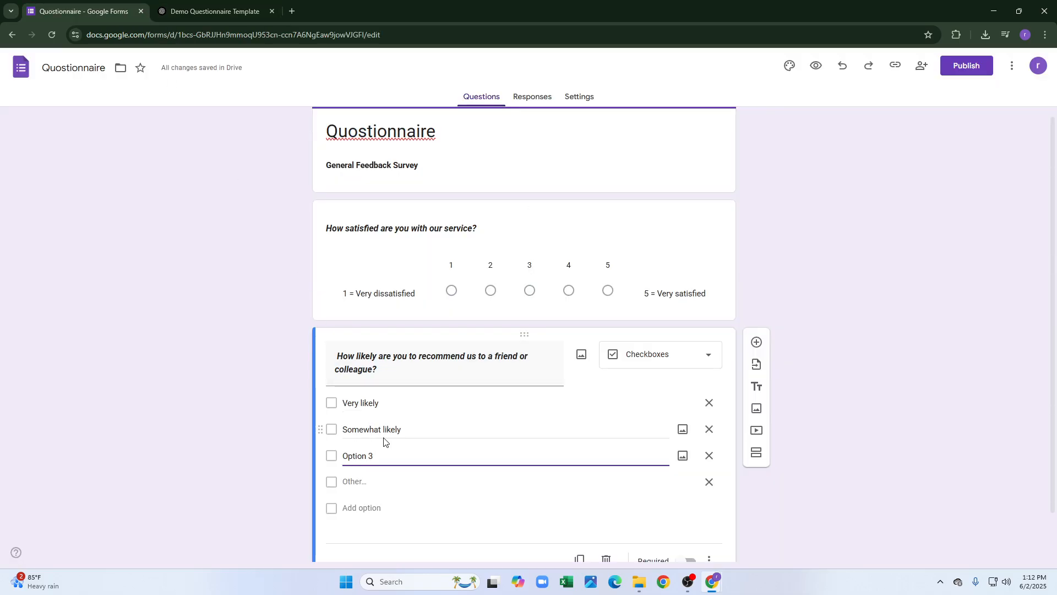
pyautogui.click(392, 455)
pyautogui.hotkey('ctrl', 'v')
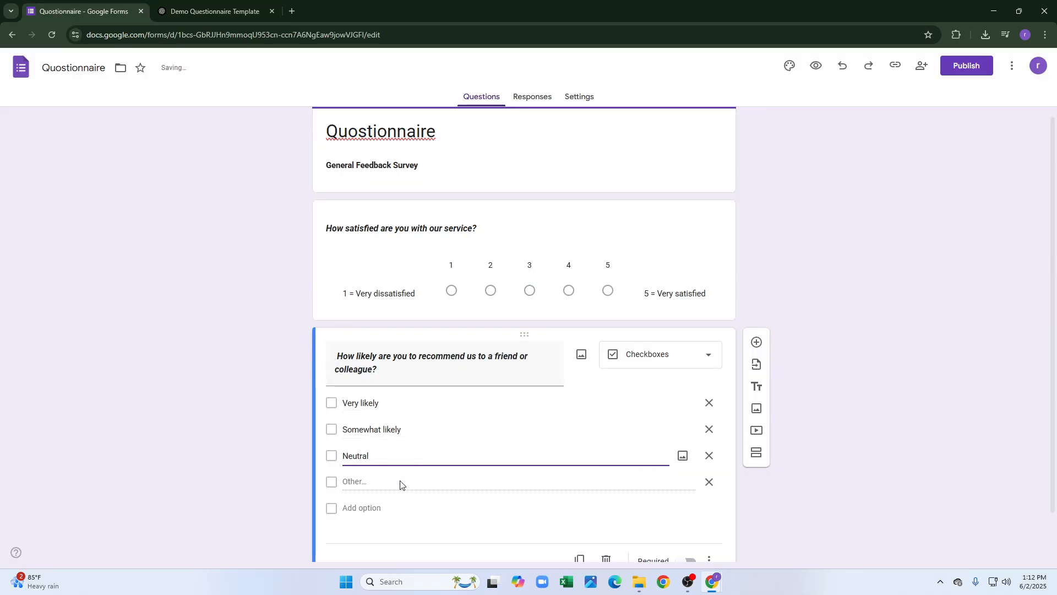
pyautogui.click(400, 484)
pyautogui.scroll(-1, 467, 488)
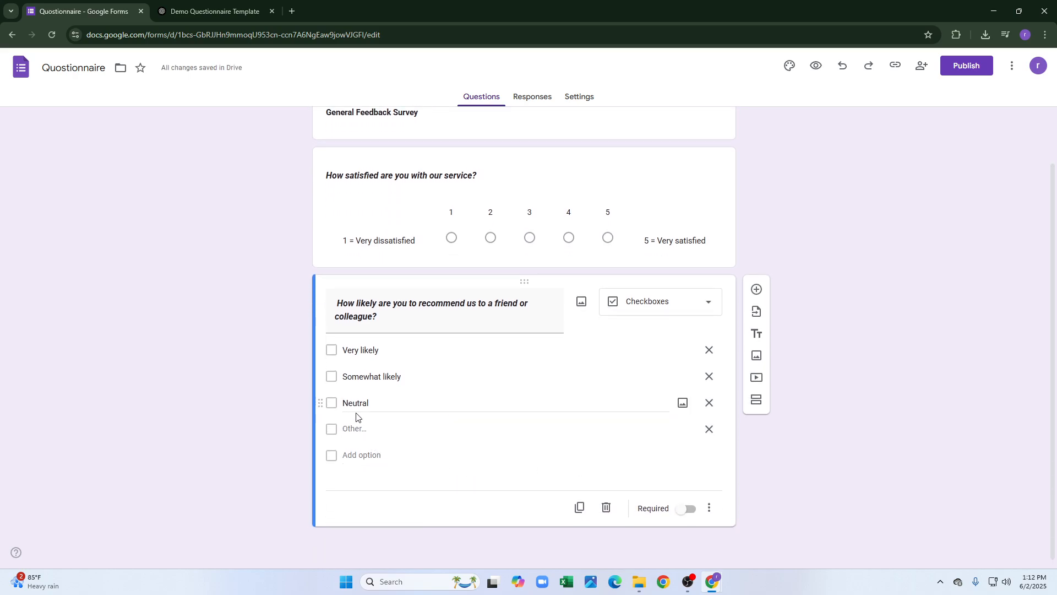
# Step: Add a fourth option to the recommendation question and fill it with "Somewhat unlikely" copied from the ChatGPT answer
pyautogui.click(369, 454)
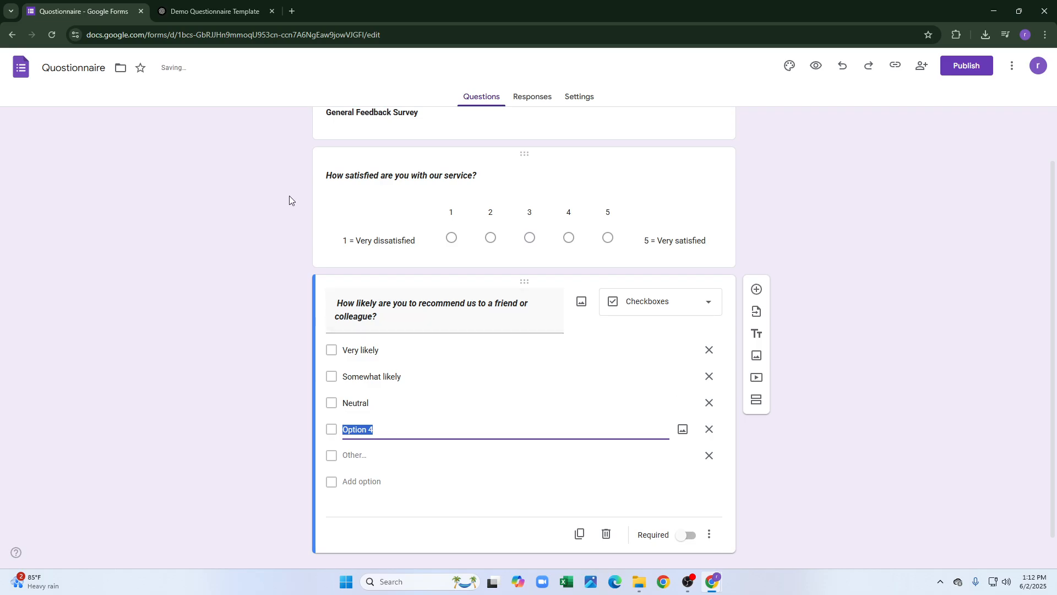
pyautogui.click(212, 11)
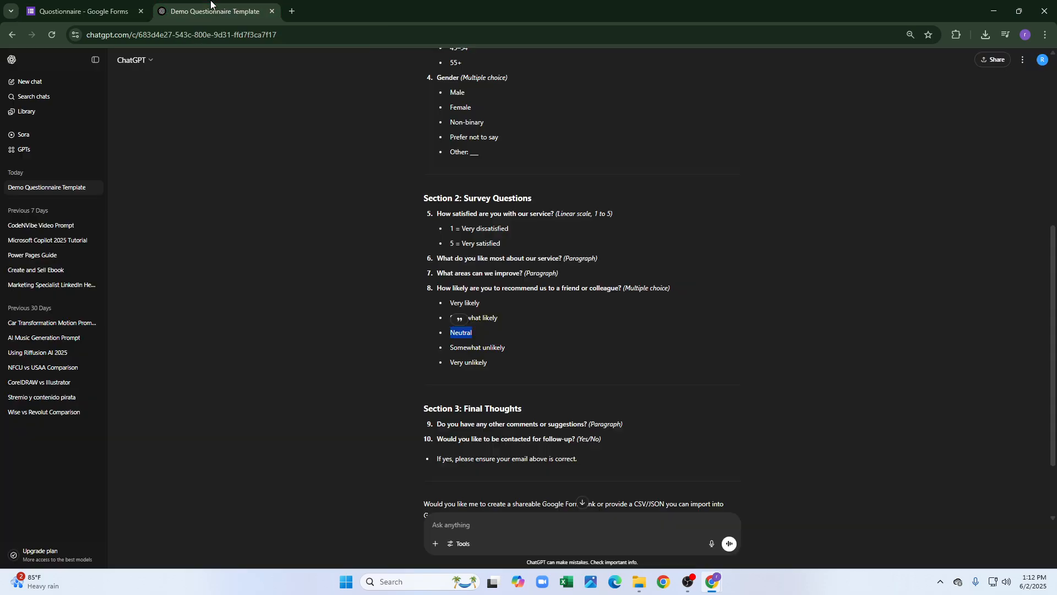
pyautogui.tripleClick(472, 344)
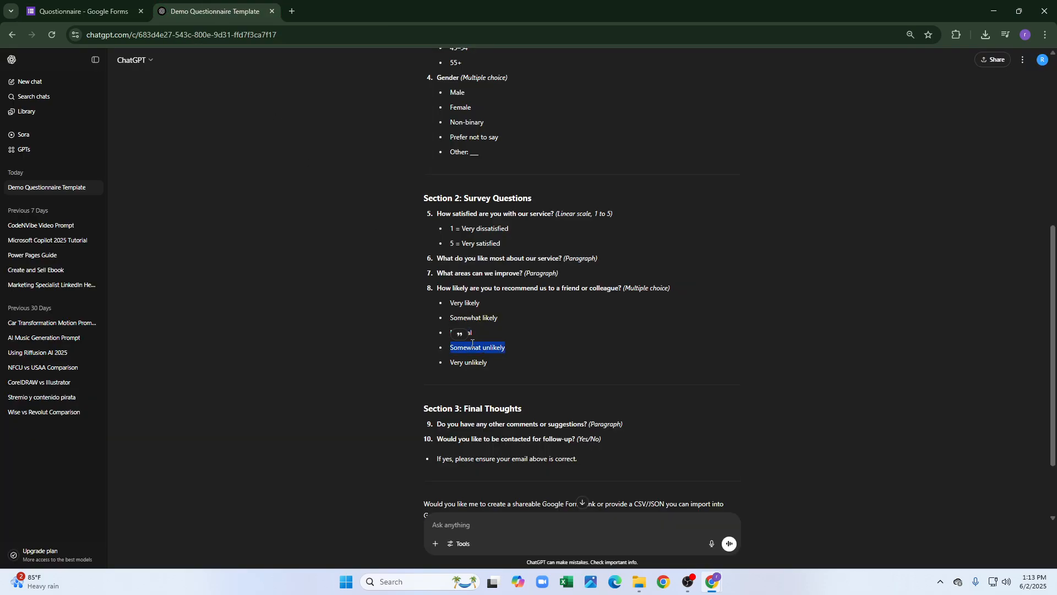
pyautogui.click(83, 11)
pyautogui.press('BackSpace')
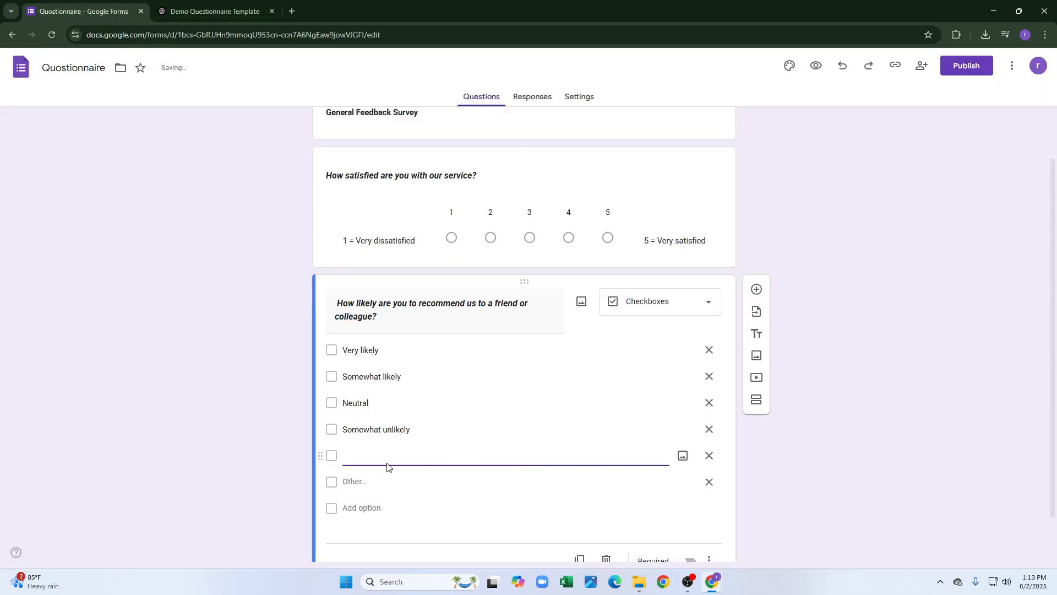
# Step: Copy "Very unlikely" from the ChatGPT answer into the recommendation question's fifth option
pyautogui.click(215, 11)
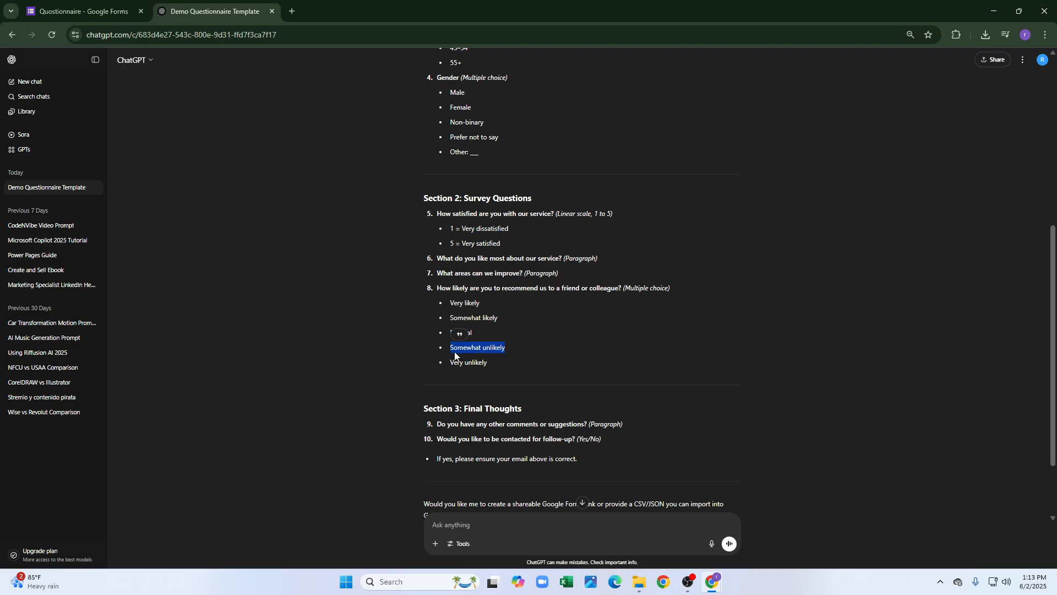
pyautogui.doubleClick(469, 363)
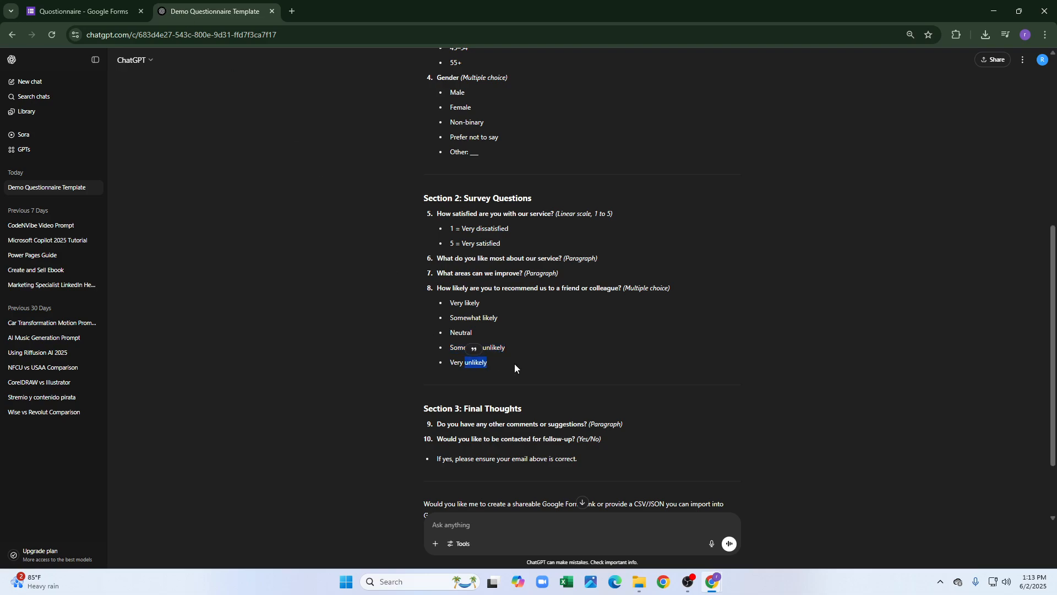
pyautogui.tripleClick(472, 359)
pyautogui.click(88, 11)
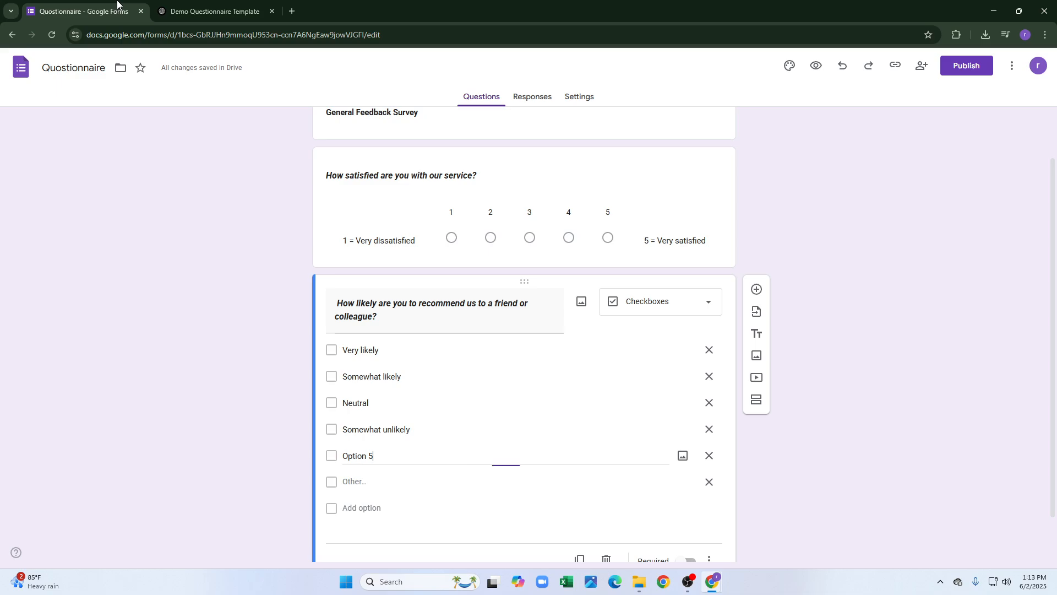
pyautogui.tripleClick(393, 457)
pyautogui.hotkey('ctrl', 'v')
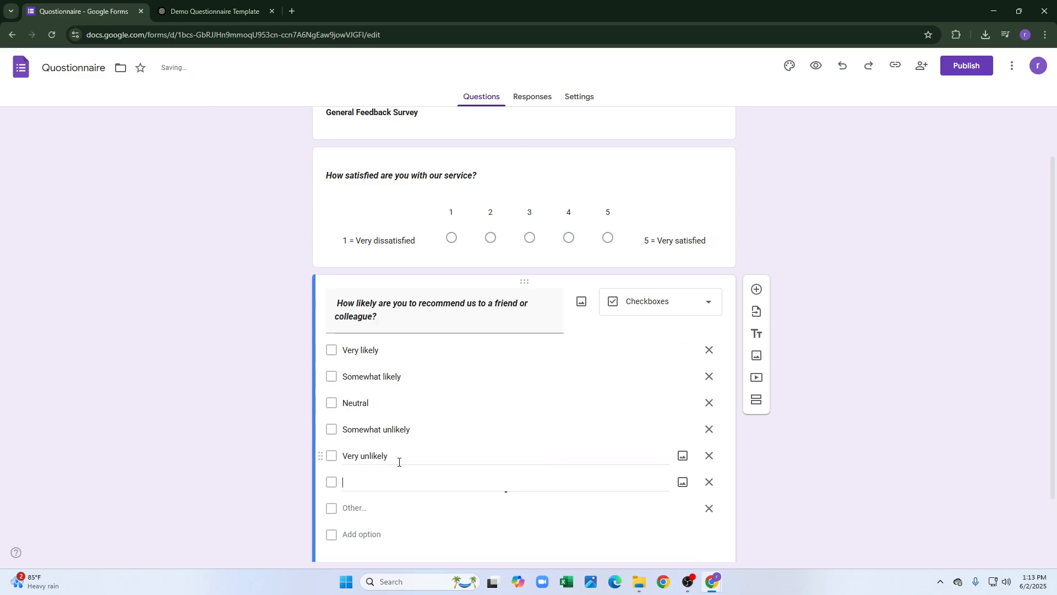
pyautogui.scroll(-2, 482, 481)
pyautogui.click(810, 449)
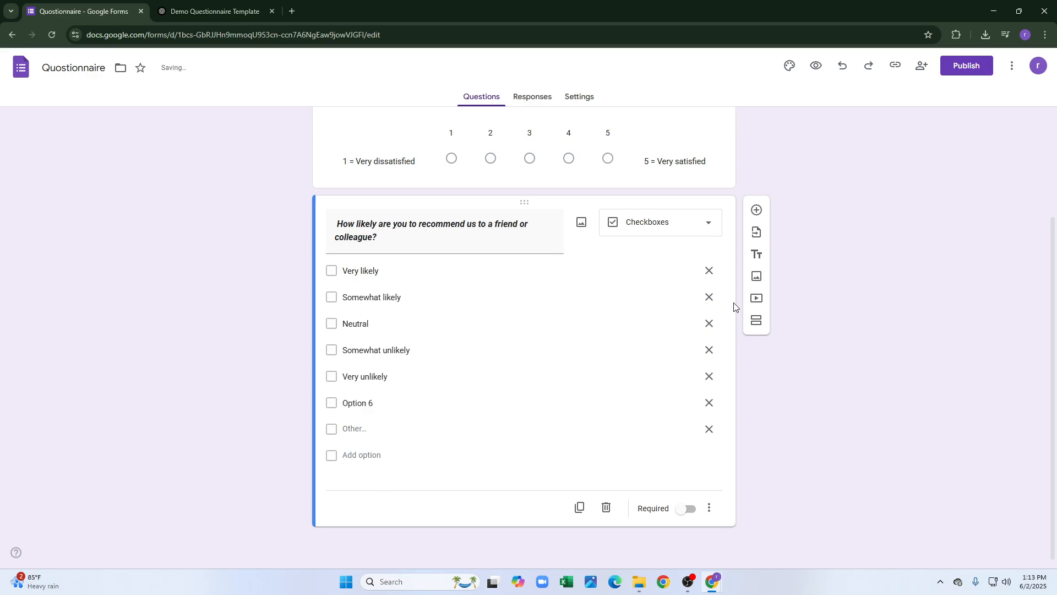
# Step: Add two new multiple-choice questions below the recommendation question and remove its surplus "Option 6" and "Other" options
pyautogui.click(756, 210)
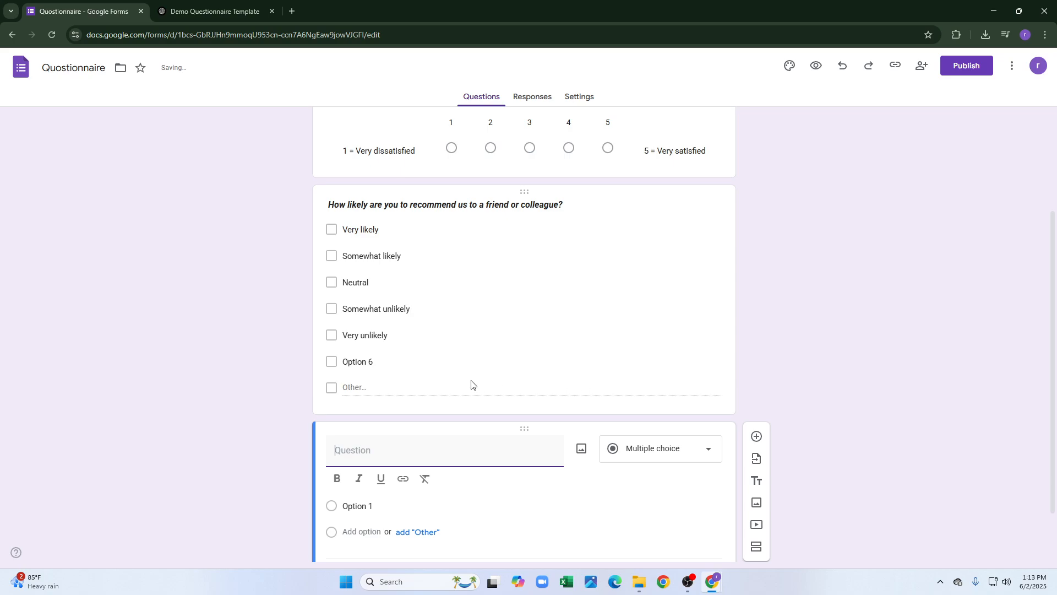
pyautogui.click(364, 362)
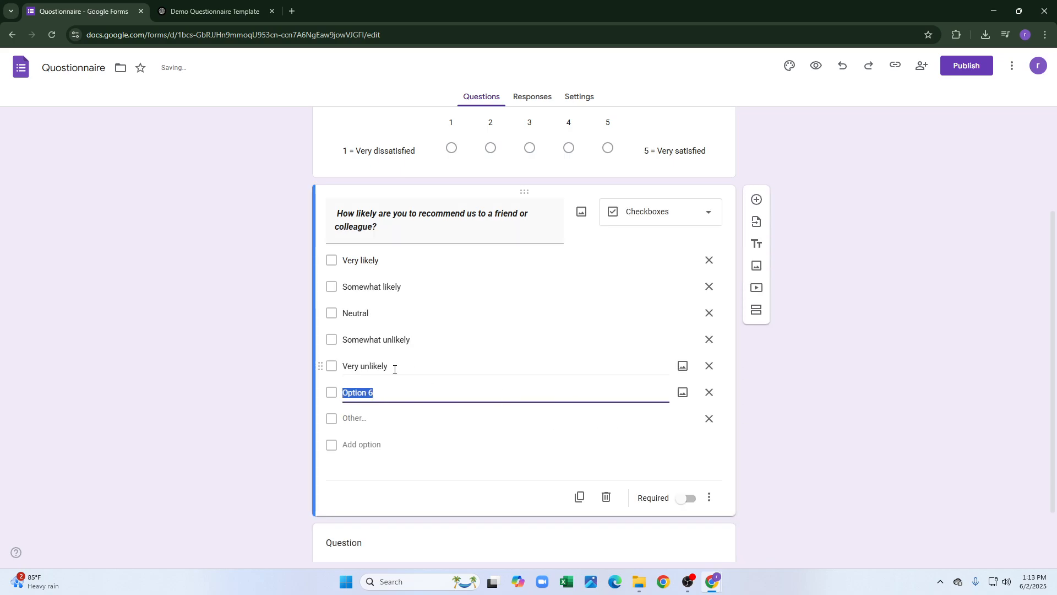
pyautogui.click(712, 396)
pyautogui.click(711, 396)
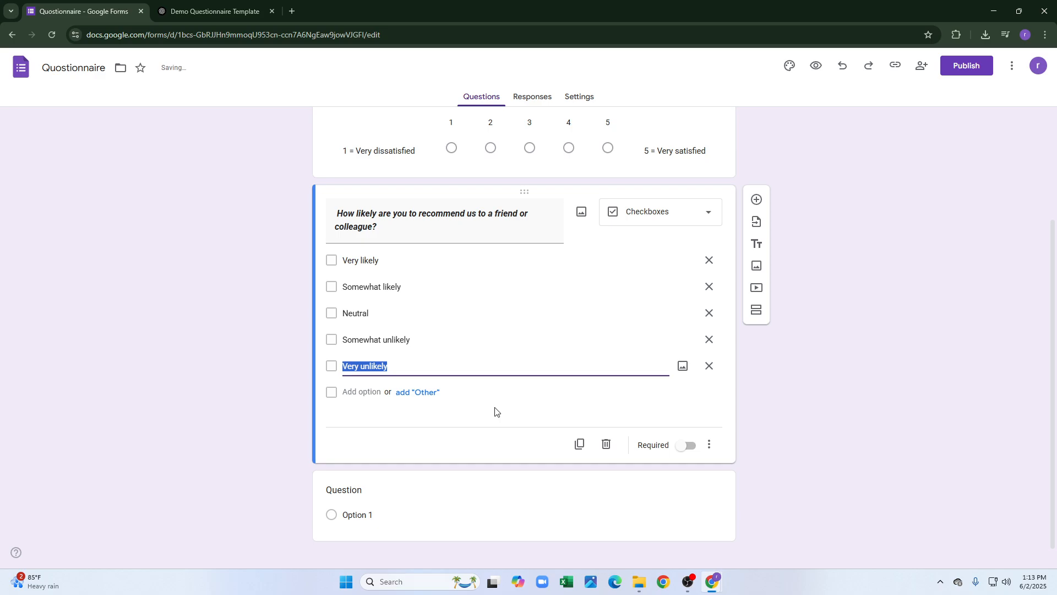
pyautogui.click(756, 199)
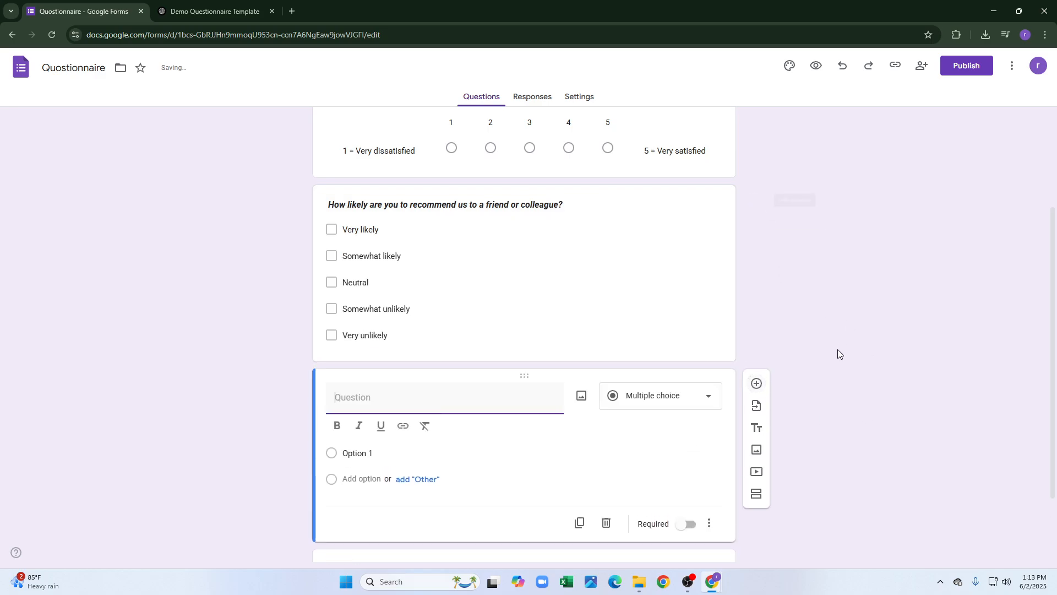
# Step: Review the form's title, satisfaction scale and recommendation options against the sample survey questions in the ChatGPT answer
pyautogui.scroll(3, 879, 431)
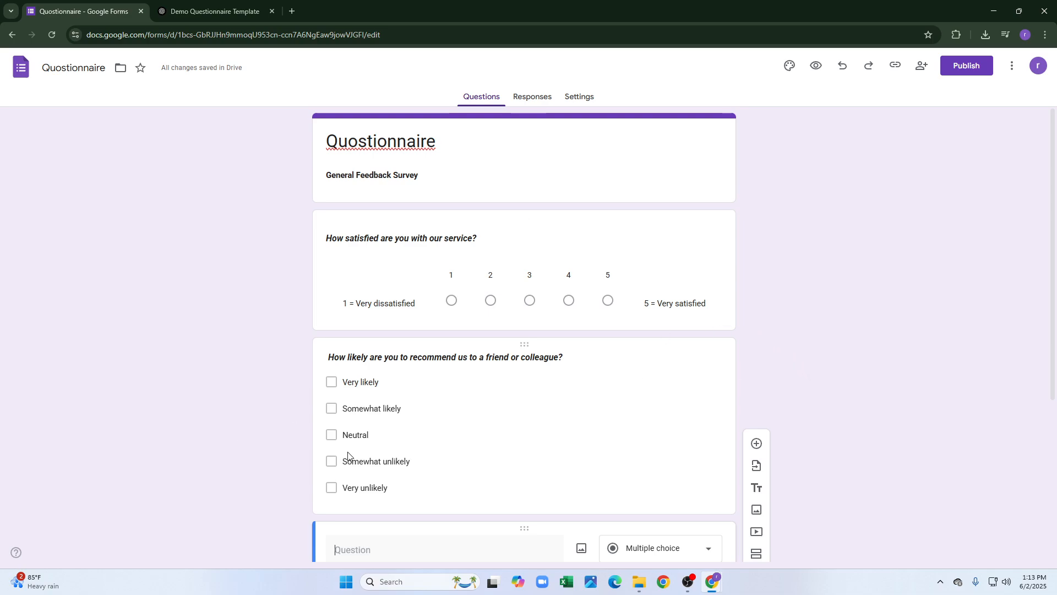
pyautogui.scroll(-2, 350, 456)
pyautogui.scroll(-1, 480, 412)
pyautogui.scroll(2, 480, 407)
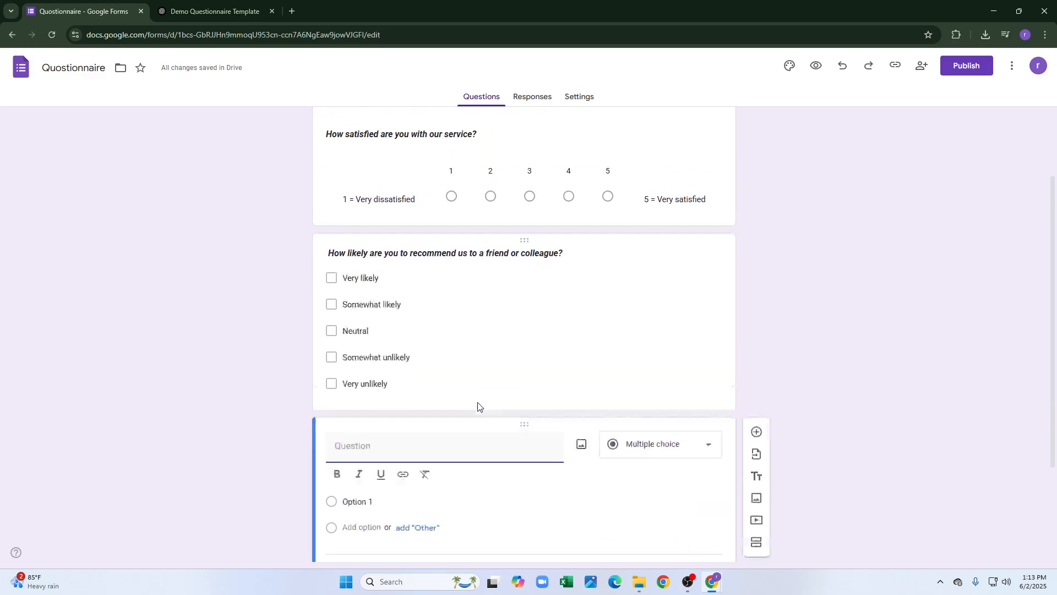
pyautogui.scroll(2, 478, 406)
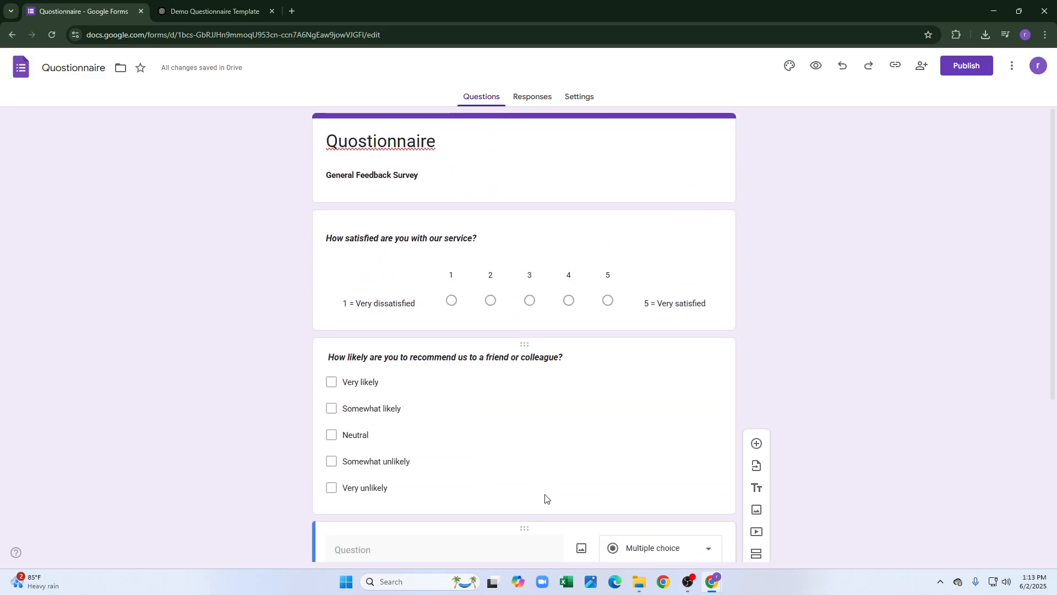
pyautogui.click(245, 3)
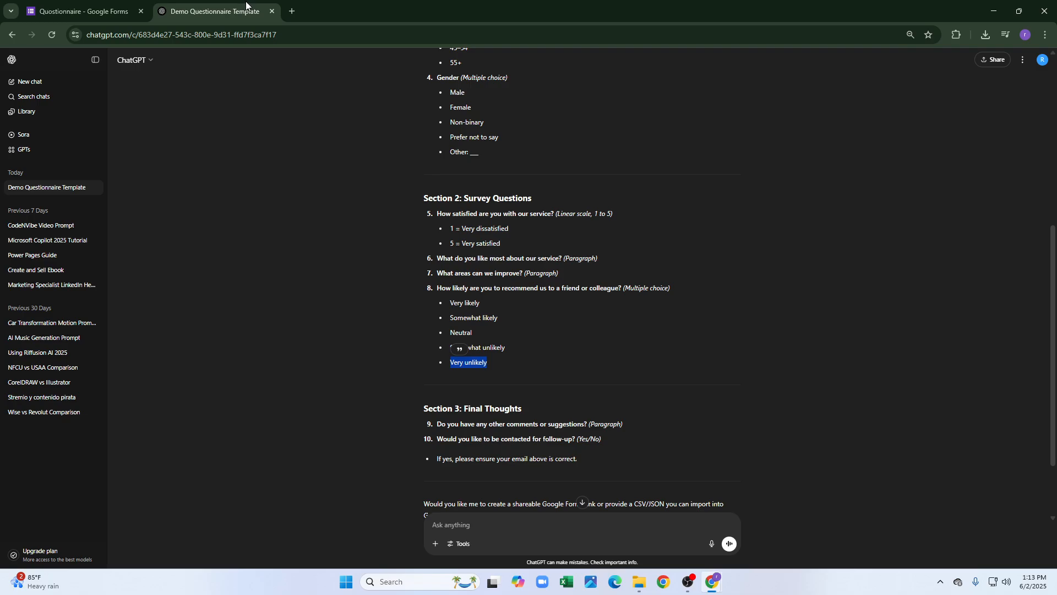
pyautogui.click(142, 6)
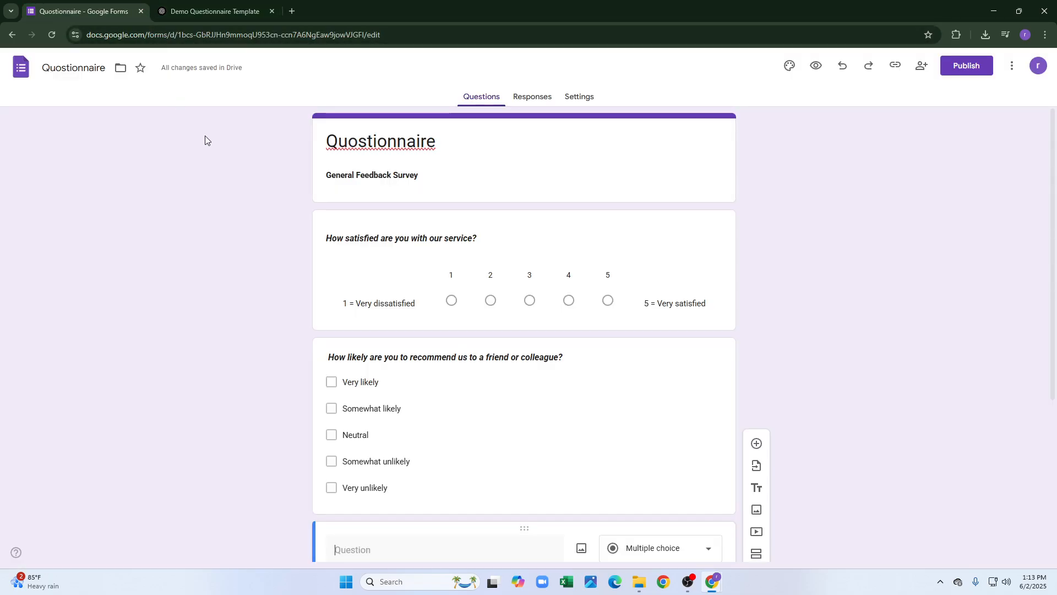
pyautogui.click(231, 11)
pyautogui.click(72, 5)
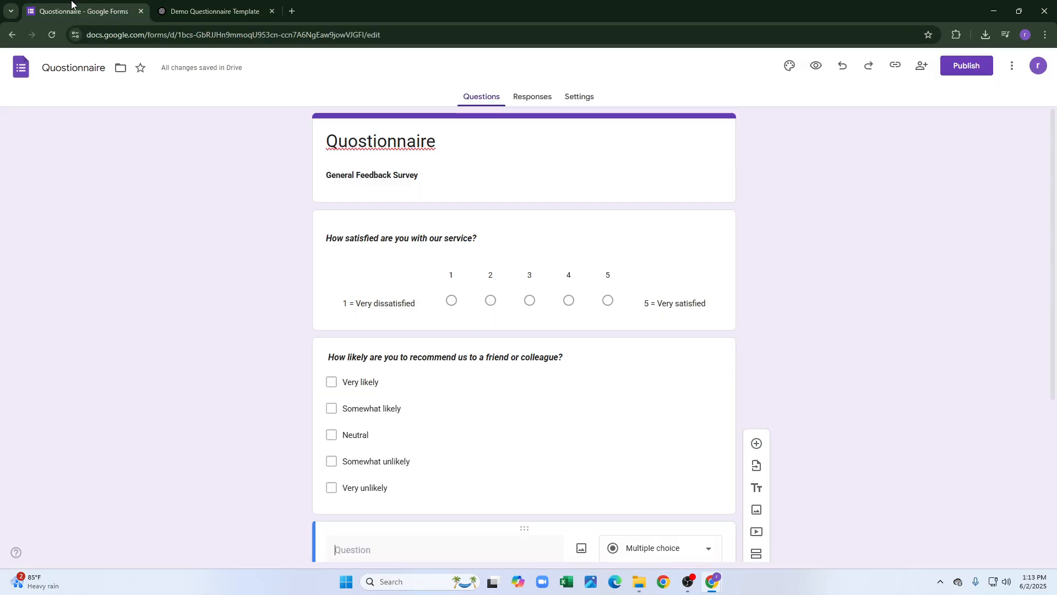